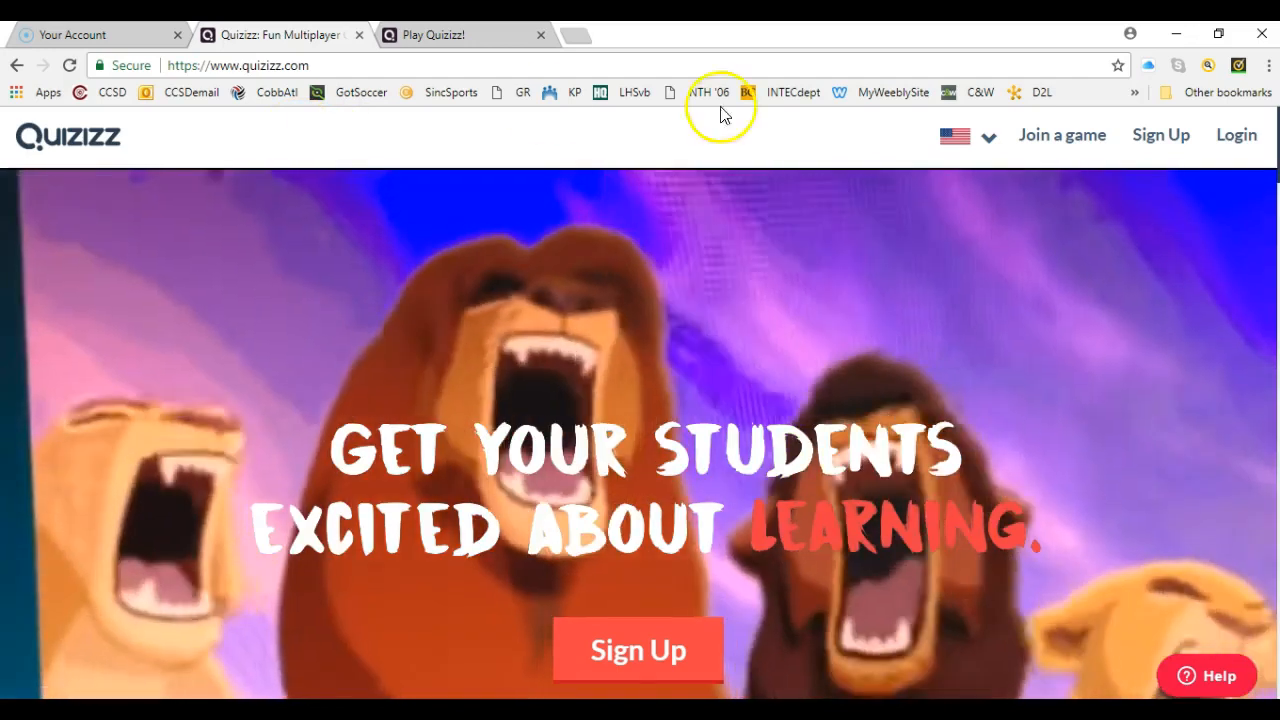
- Log in to the Quizizz account with the teacher's e-mail address and account password
{"action": "left_click", "coordinate": [1236, 145]}
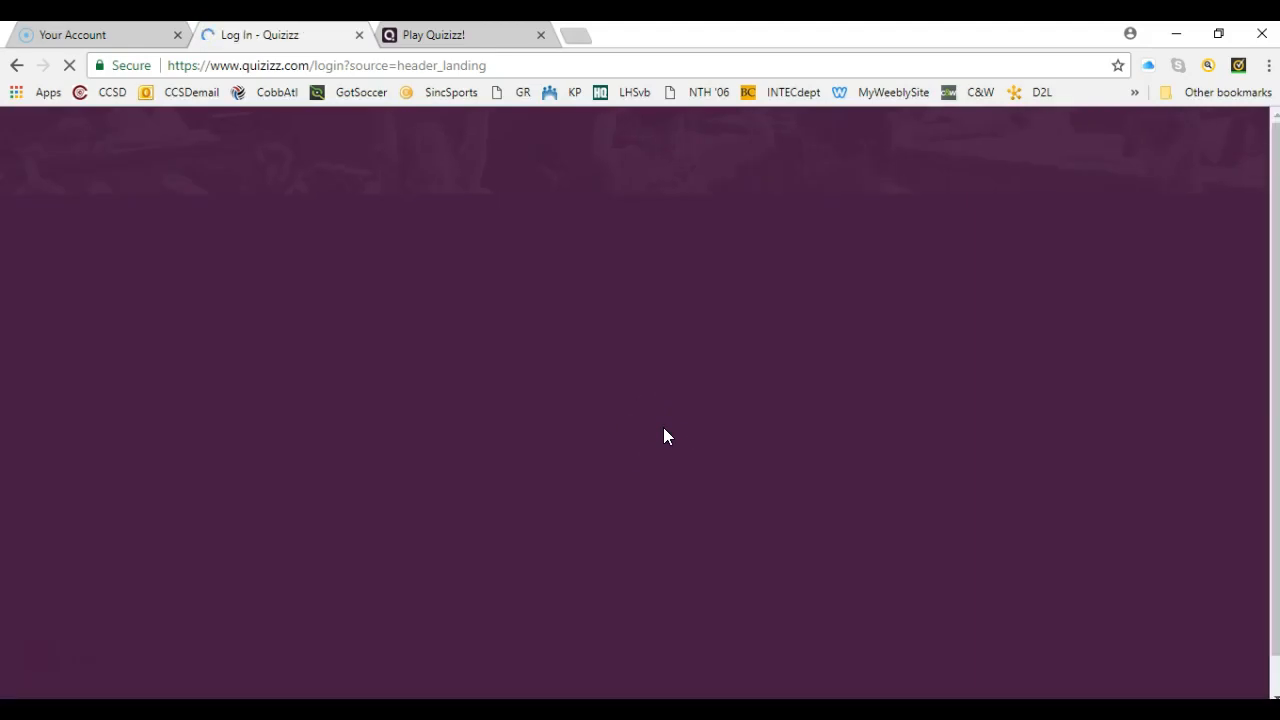
{"action": "left_click", "coordinate": [482, 457]}
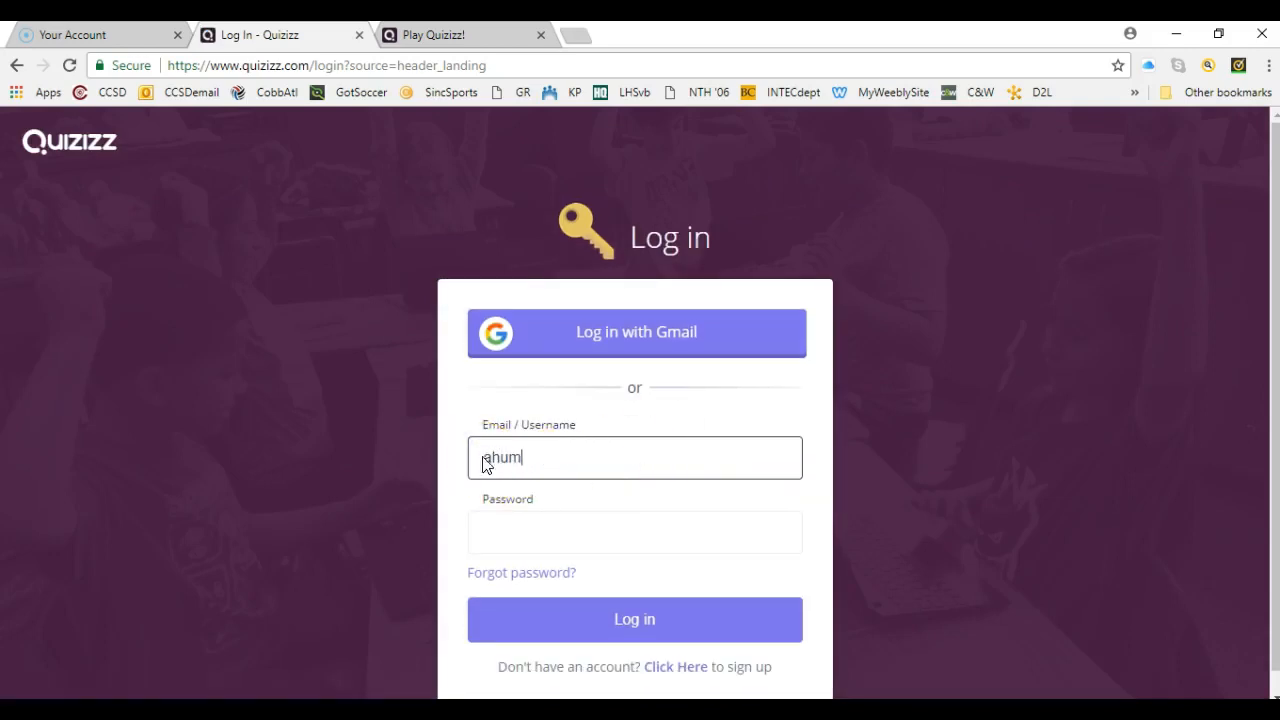
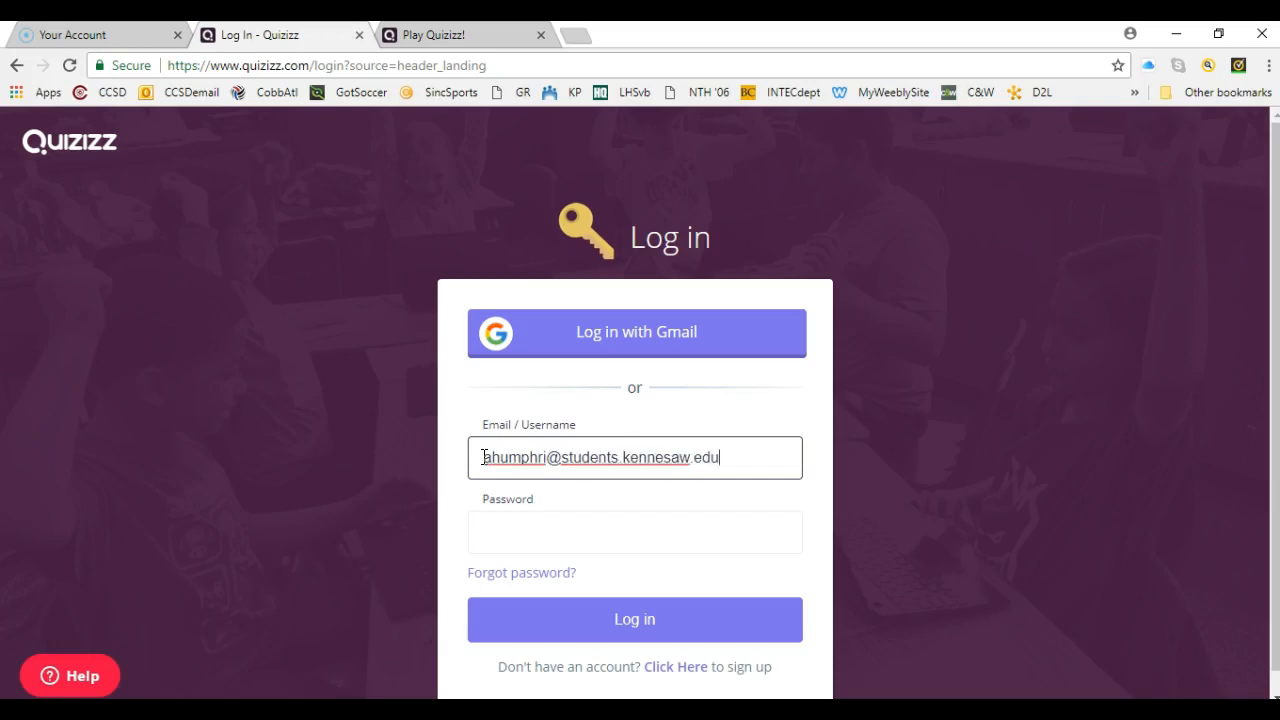
{"action": "key", "text": "Tab"}
{"action": "type", "text": "*********"}
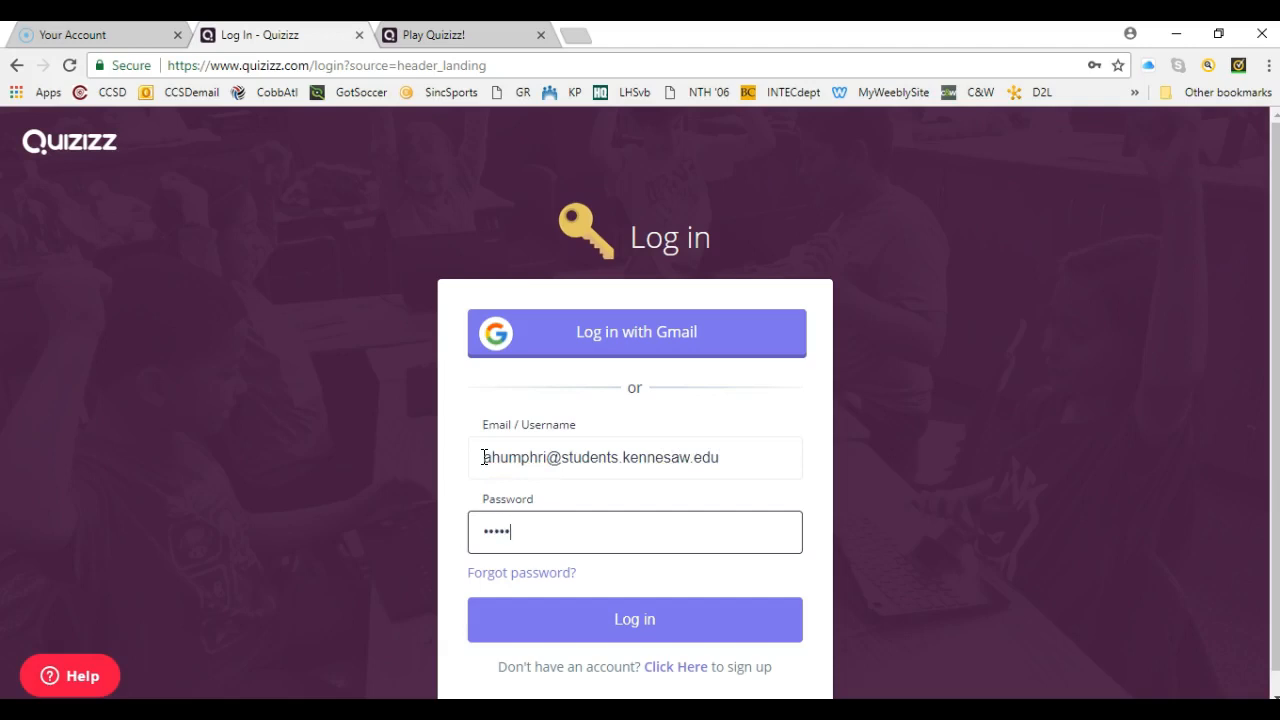
{"action": "type", "text": "***"}
{"action": "key", "text": "Return"}
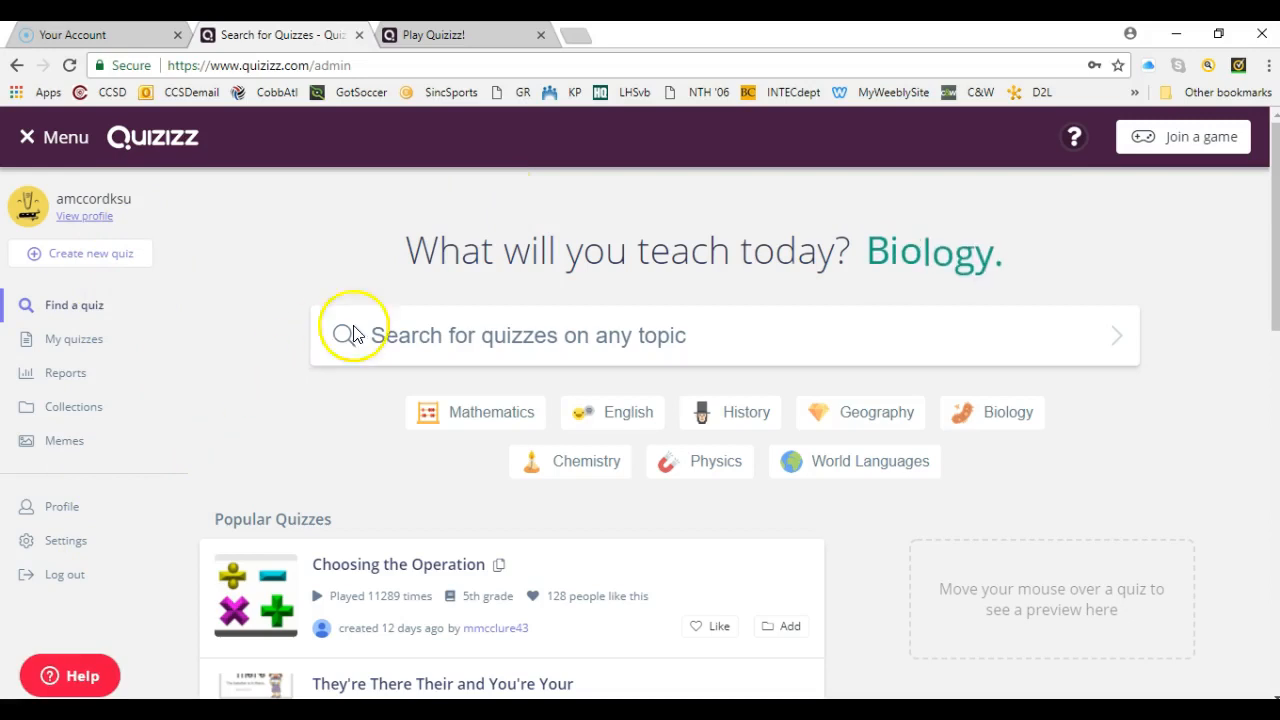
- Create a new quiz named with the teacher's surname followed by "Sample 5" and save it
{"action": "left_click", "coordinate": [515, 355]}
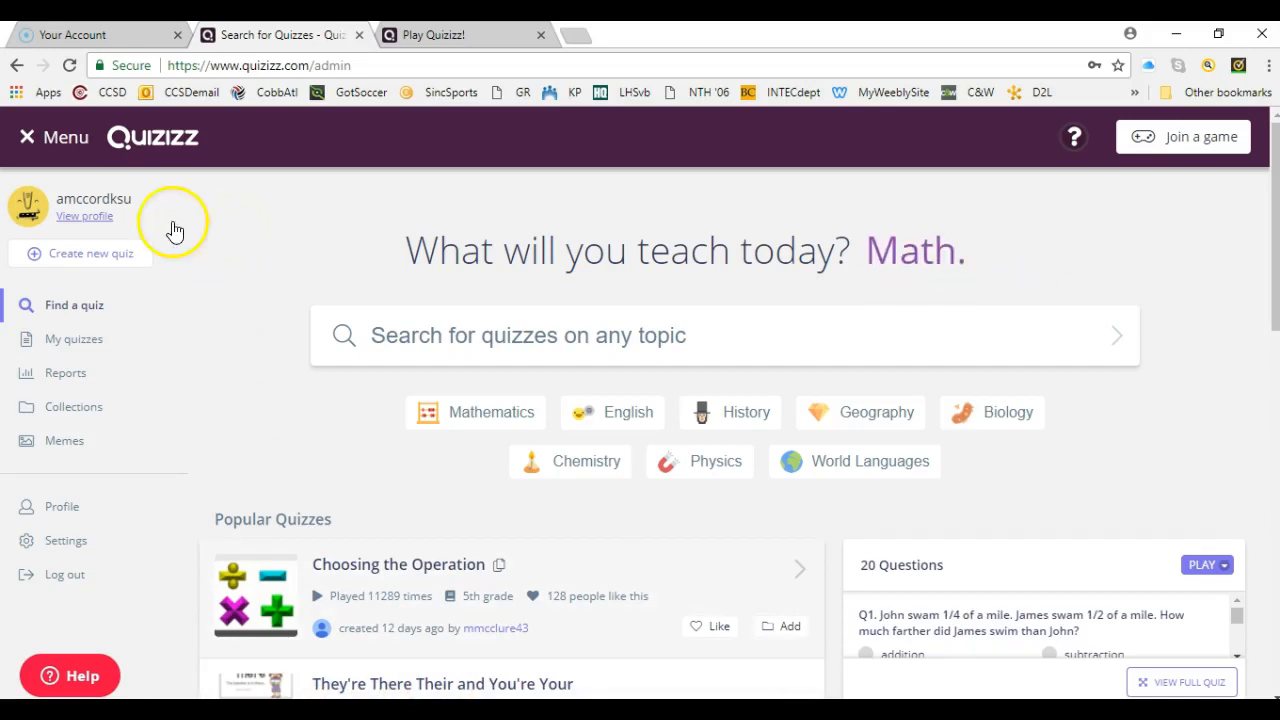
{"action": "left_click", "coordinate": [90, 256]}
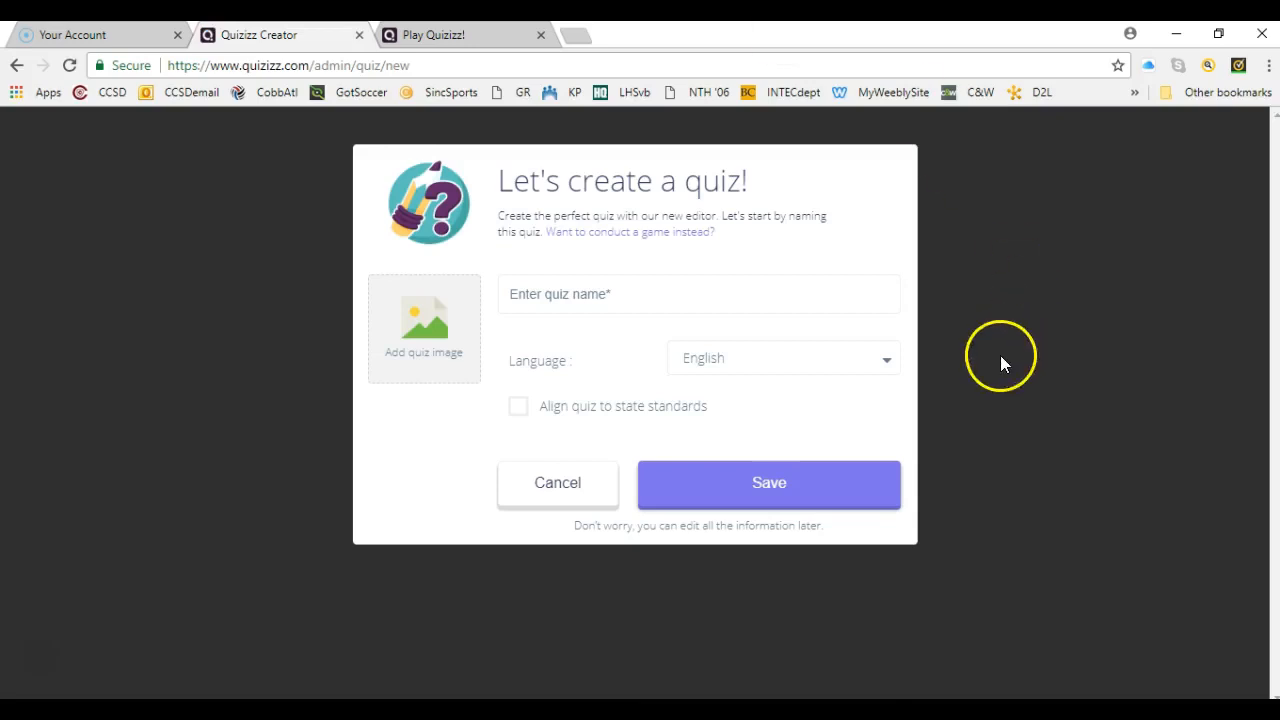
{"action": "left_click", "coordinate": [620, 293]}
{"action": "type", "text": "Mc"}
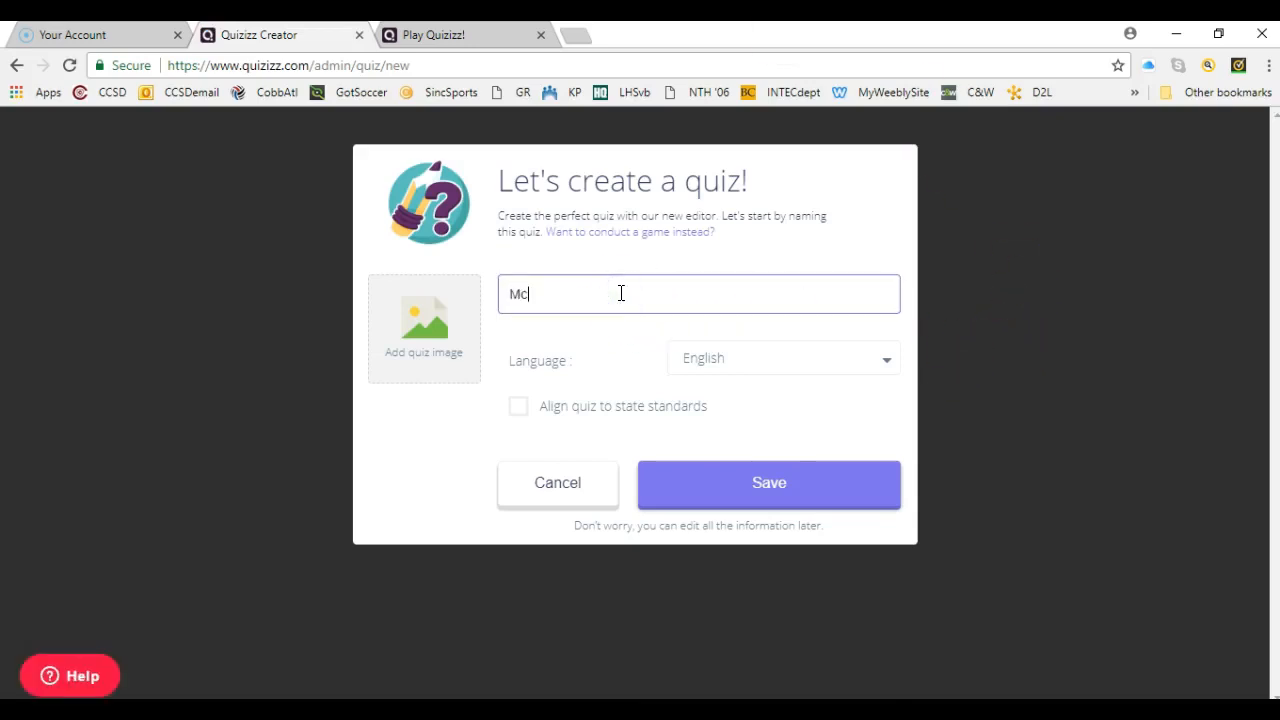
{"action": "type", "text": "Cord Sampl"}
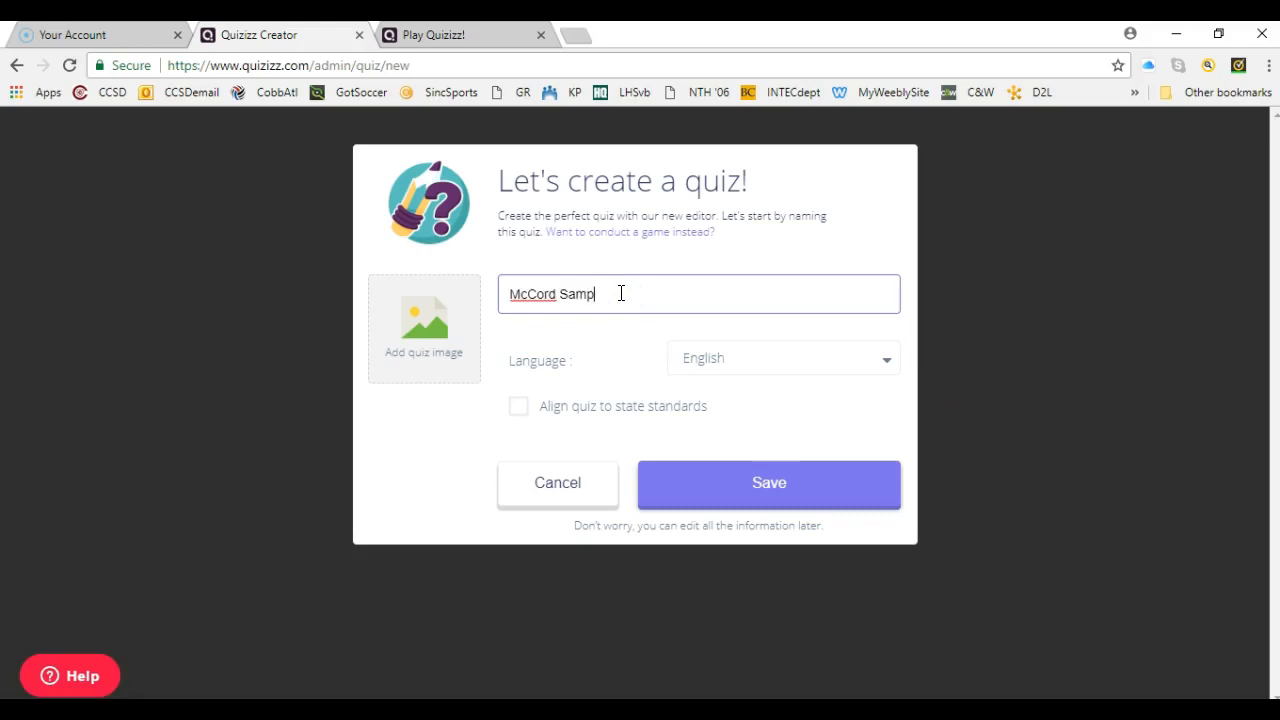
{"action": "type", "text": "e 5"}
{"action": "left_click", "coordinate": [803, 496]}
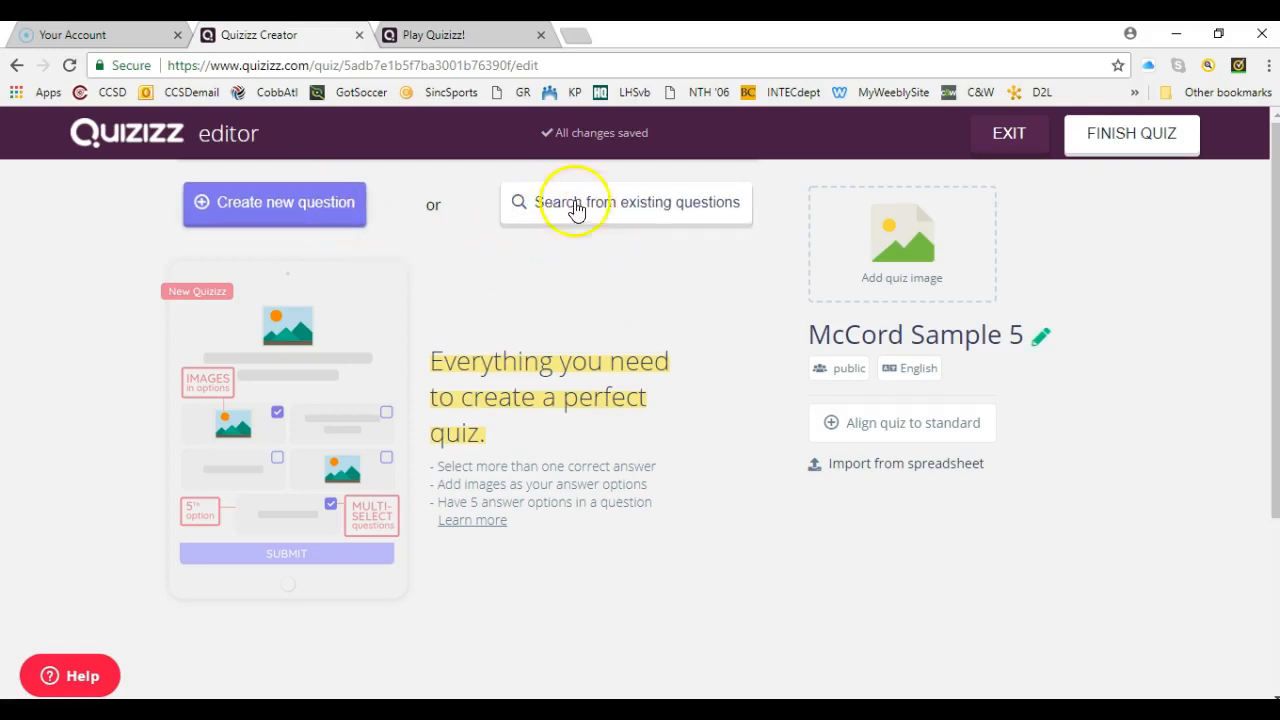
- Start the quiz's first question and view the available time limits
{"action": "left_click", "coordinate": [288, 213]}
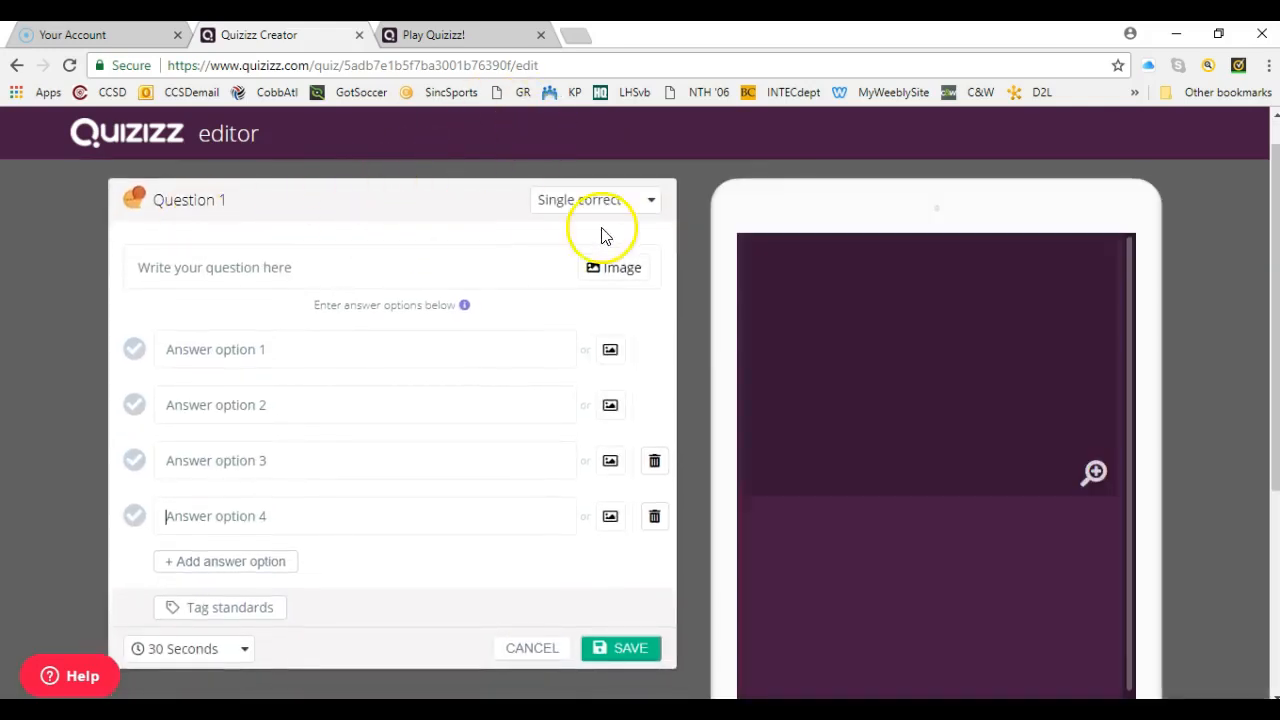
{"action": "mouse_move", "coordinate": [654, 204]}
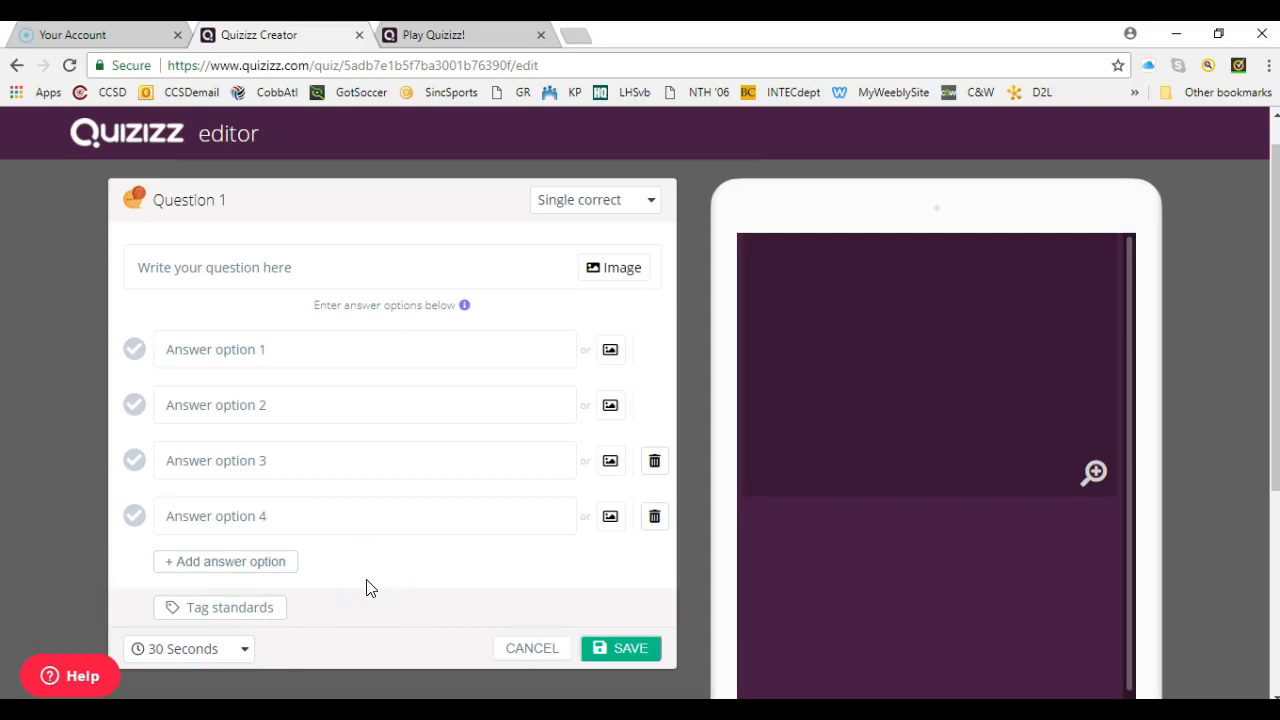
{"action": "left_click", "coordinate": [247, 650]}
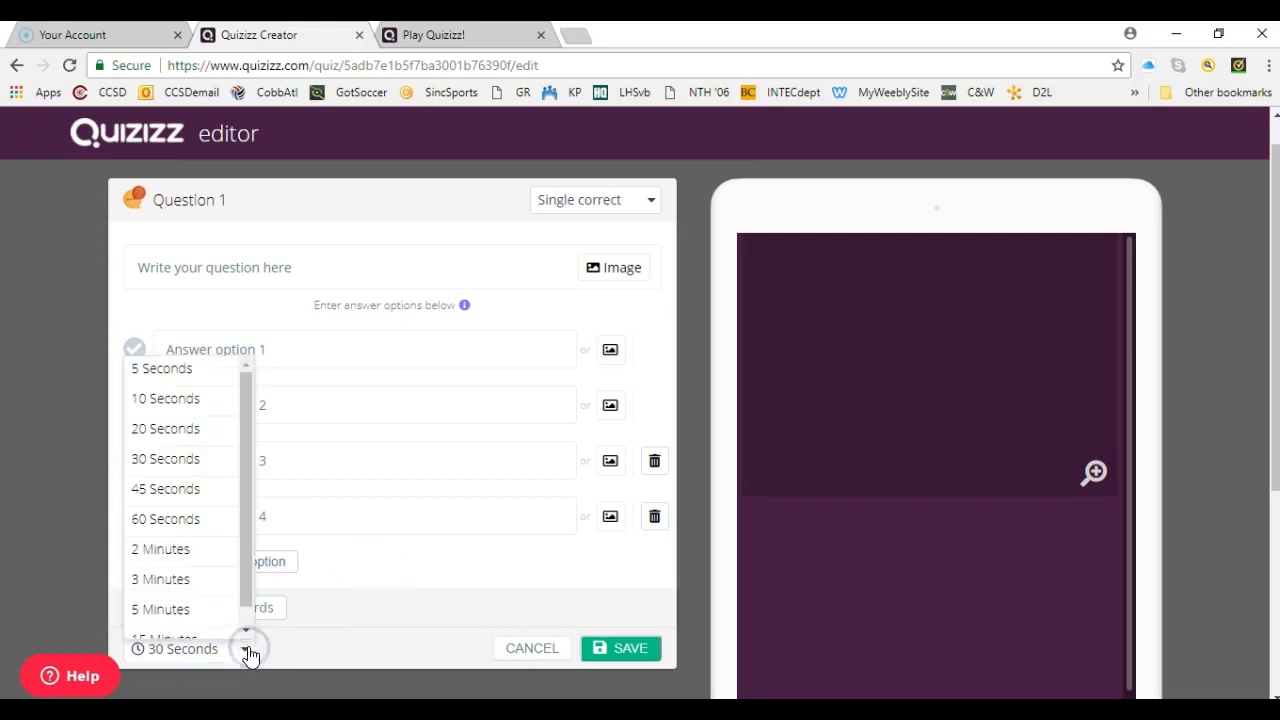
{"action": "left_click", "coordinate": [313, 650]}
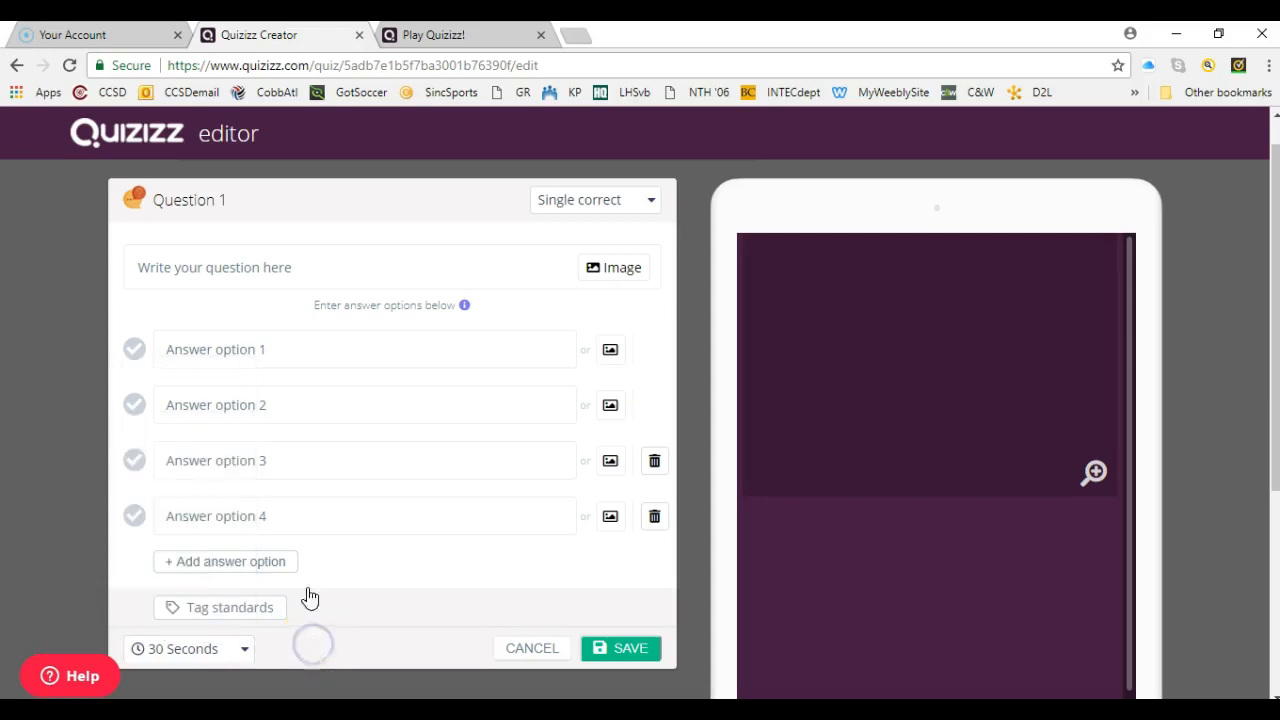
- Write the first question, asking "What is the color of" the teacher's eyes, naming the teacher by title and surname
{"action": "left_click", "coordinate": [235, 267]}
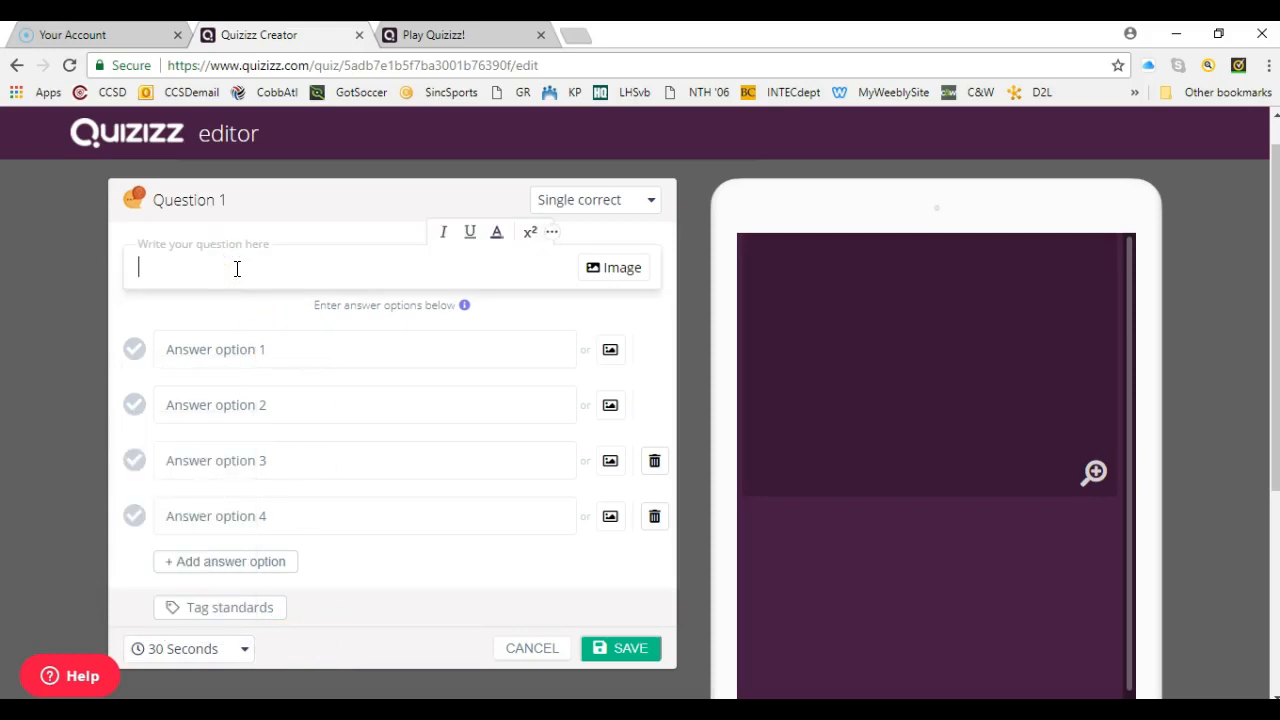
{"action": "type", "text": "What is the colo"}
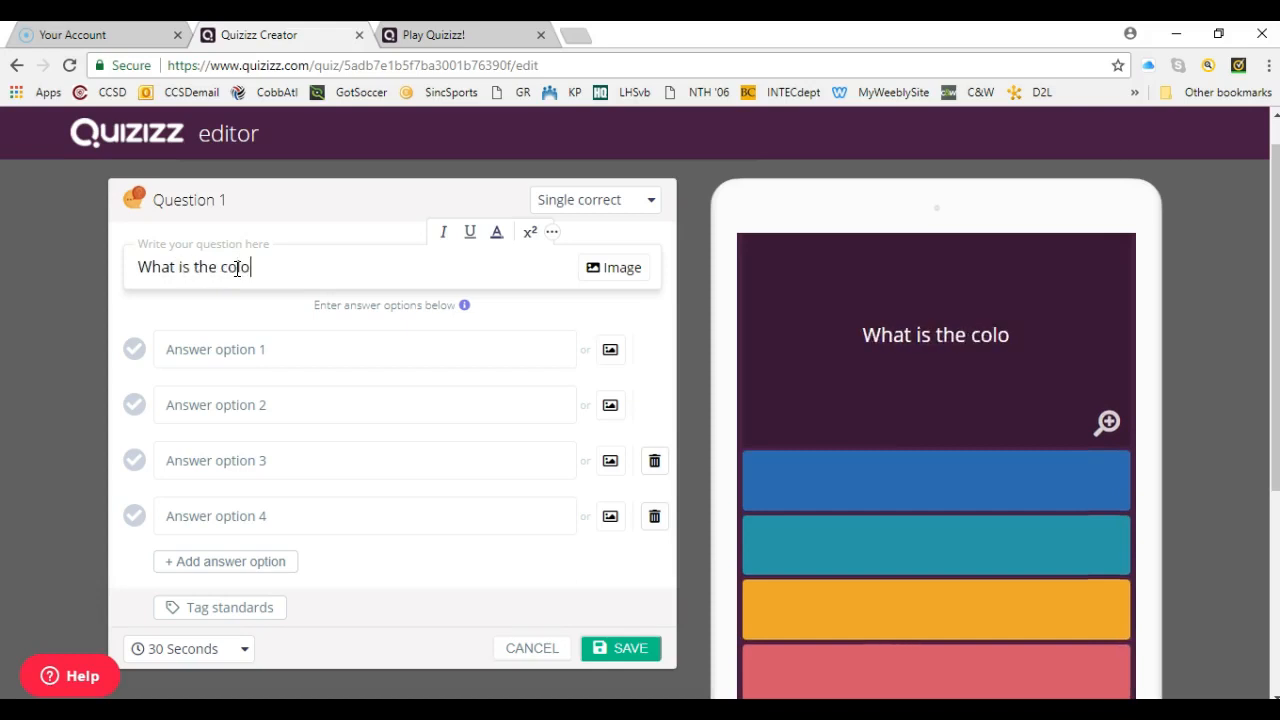
{"action": "type", "text": "r of Mrs. "}
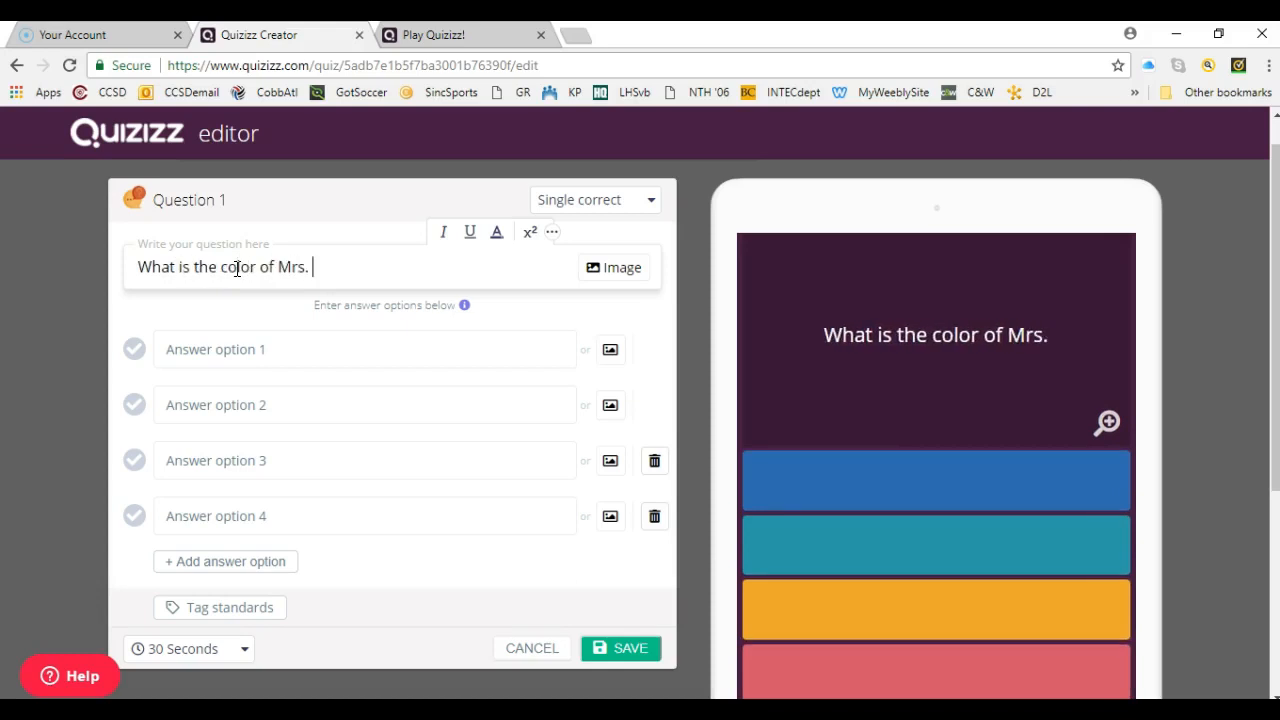
{"action": "type", "text": "McCord's eyes?"}
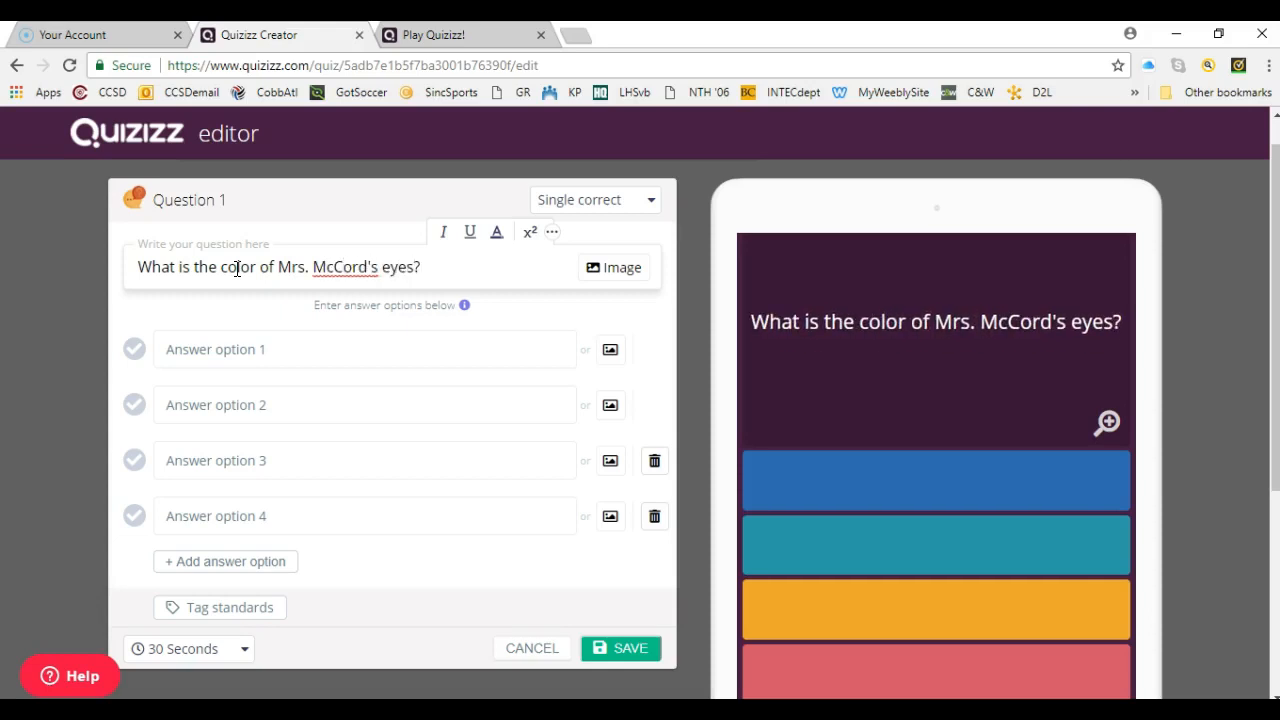
- Give the question the answer options green, blue, hazel and brown, mark brown as correct, and save it
{"action": "left_click", "coordinate": [226, 343]}
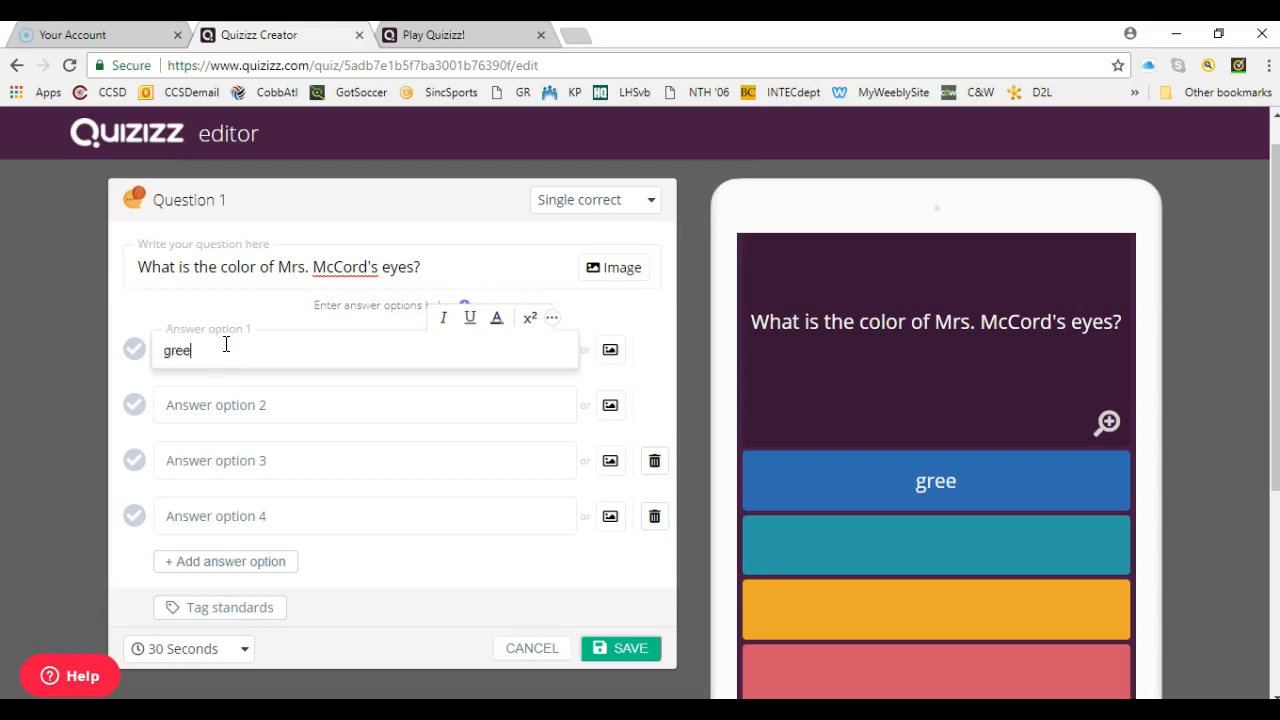
{"action": "left_click", "coordinate": [206, 404]}
{"action": "type", "text": "blue"}
{"action": "left_click", "coordinate": [206, 455]}
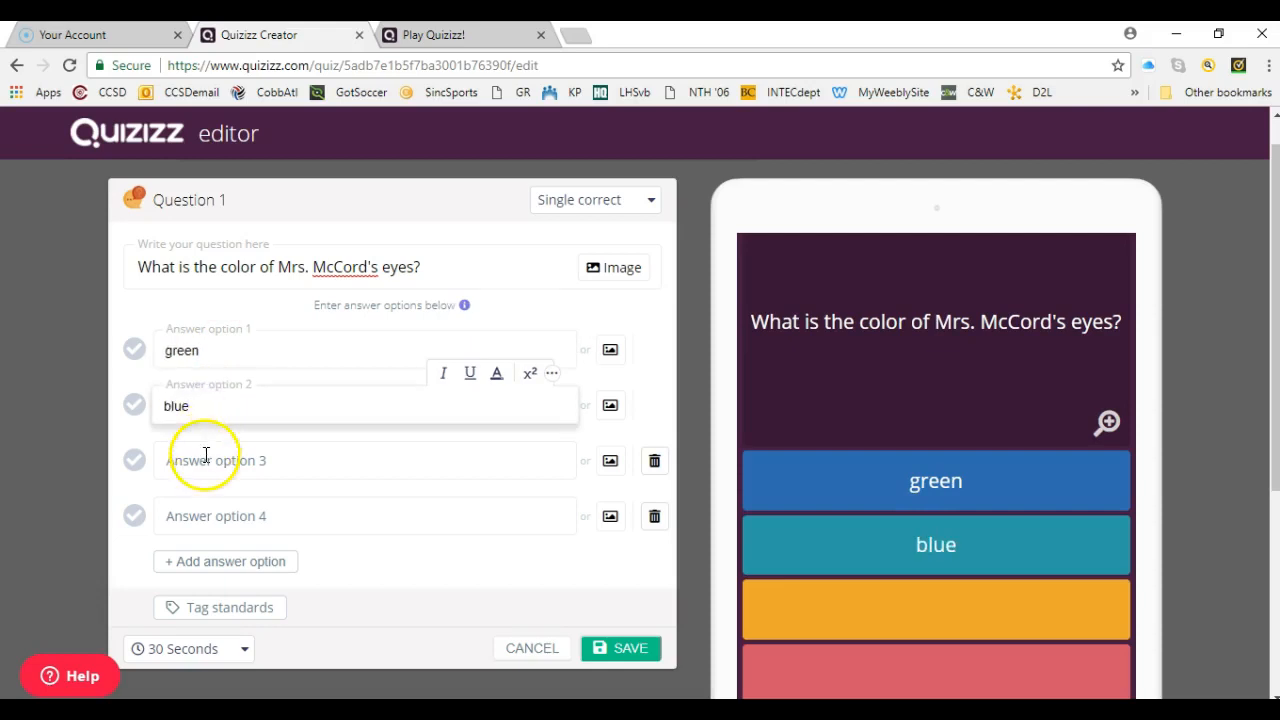
{"action": "type", "text": "hazel"}
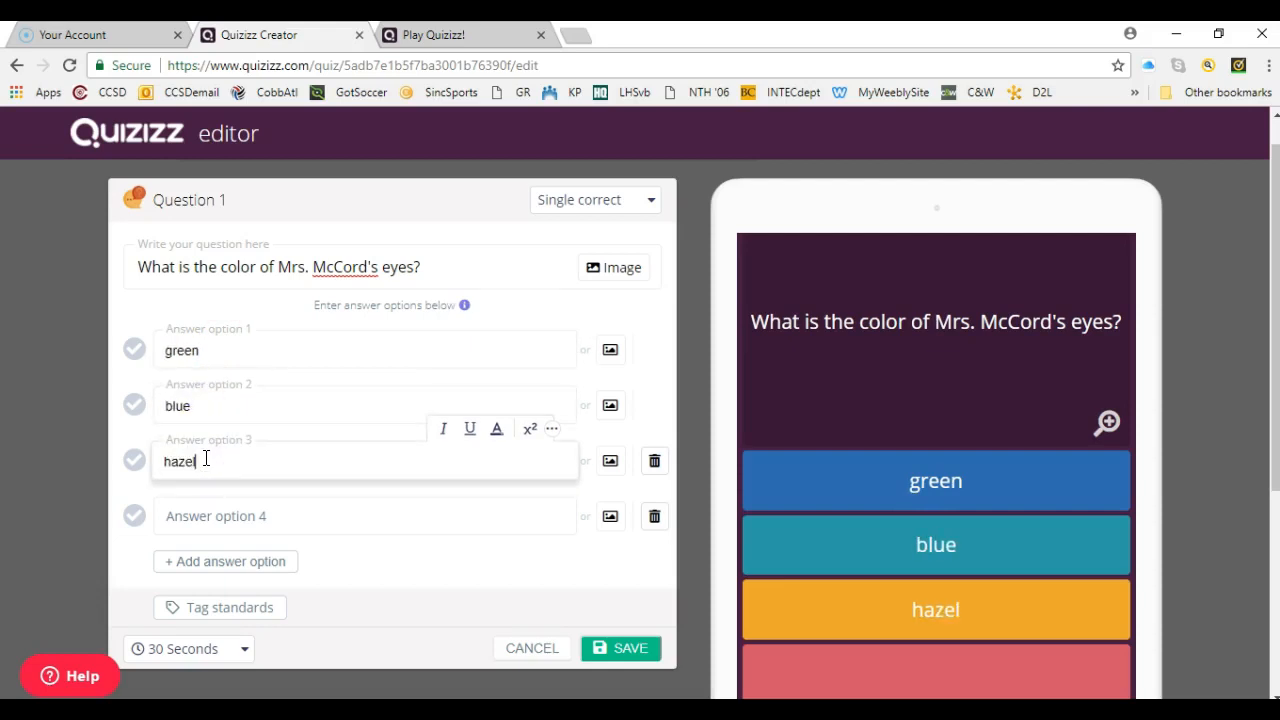
{"action": "left_click", "coordinate": [203, 513]}
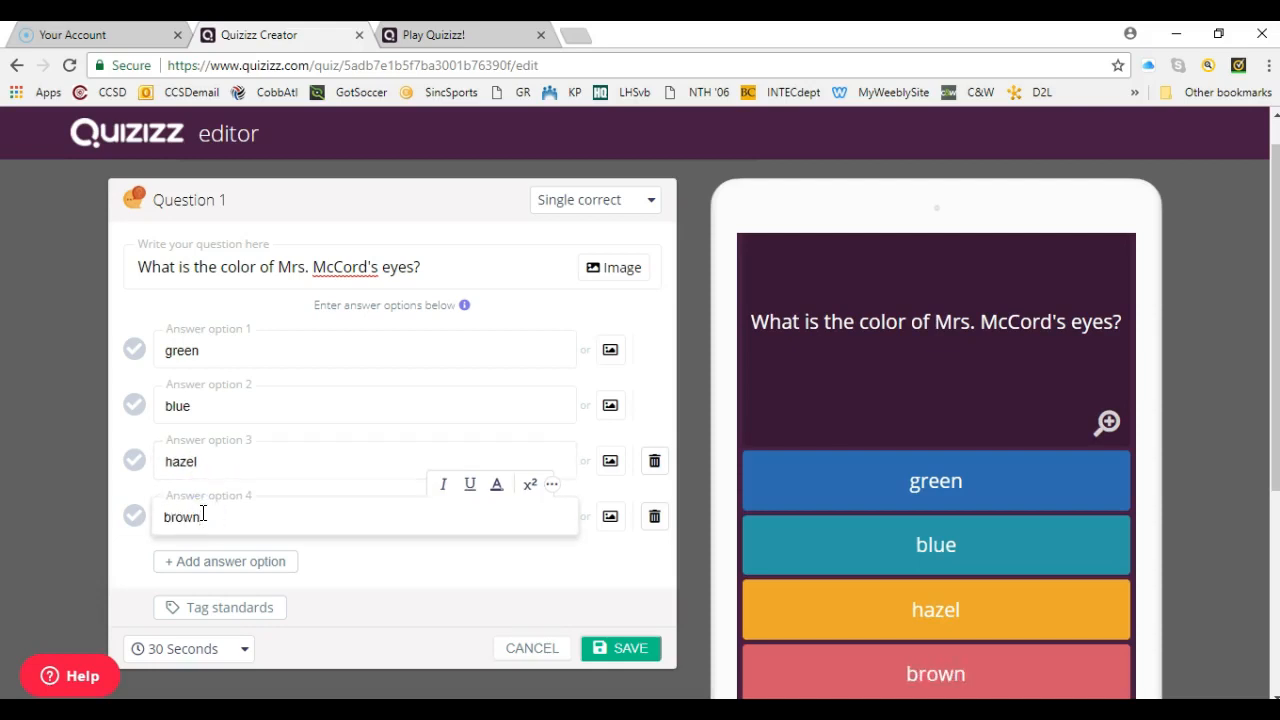
{"action": "left_click", "coordinate": [133, 515]}
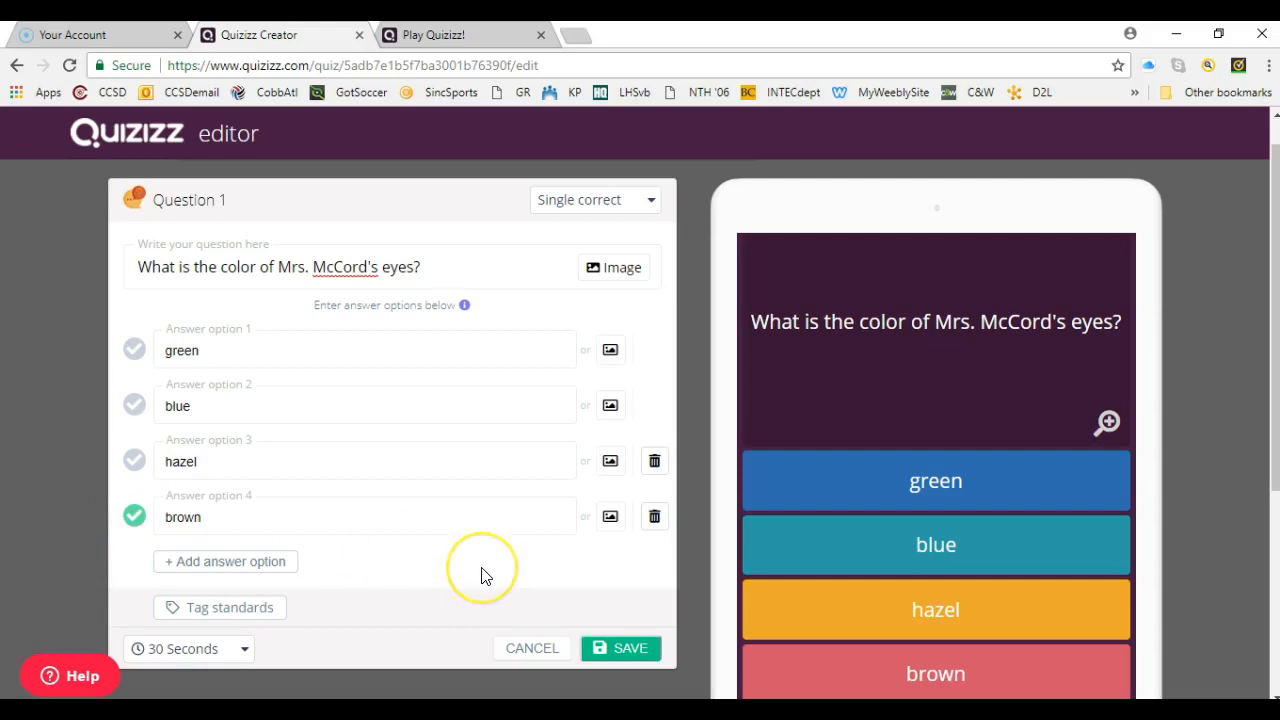
{"action": "left_click", "coordinate": [627, 656]}
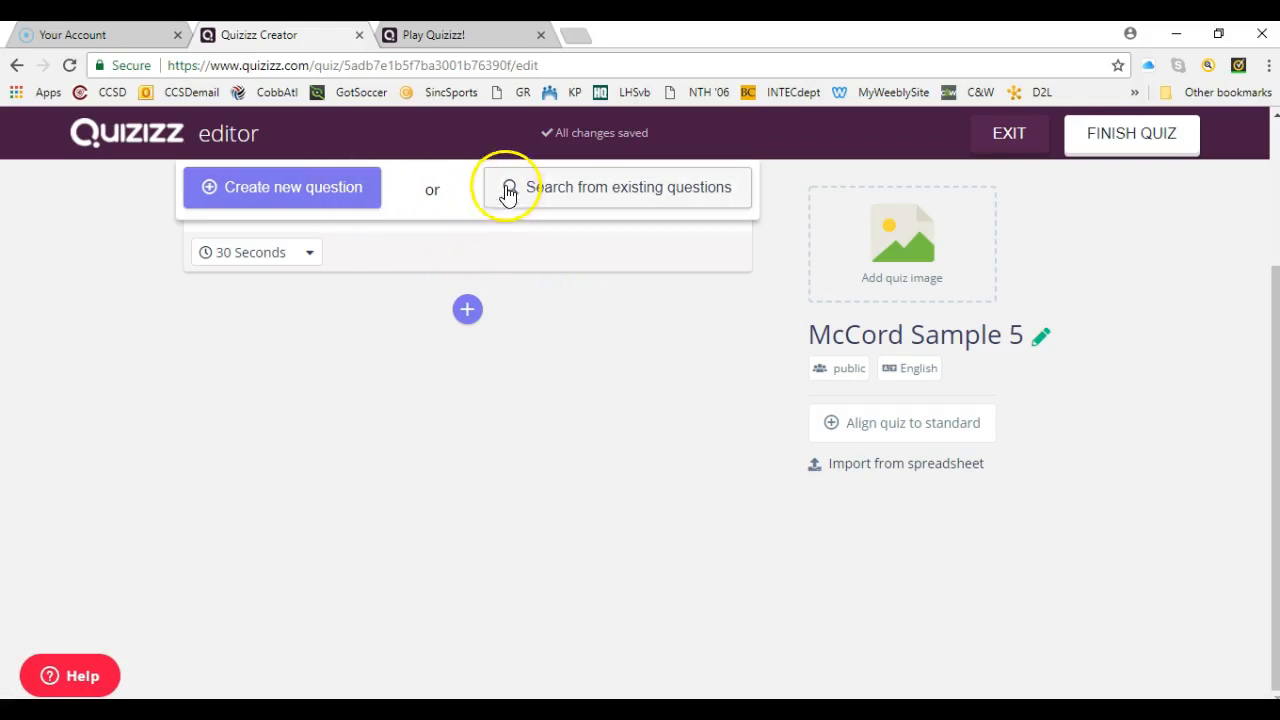
- Add a second question asking for the first name of the teacher's husband, naming the teacher by title and surname
{"action": "left_click", "coordinate": [336, 202]}
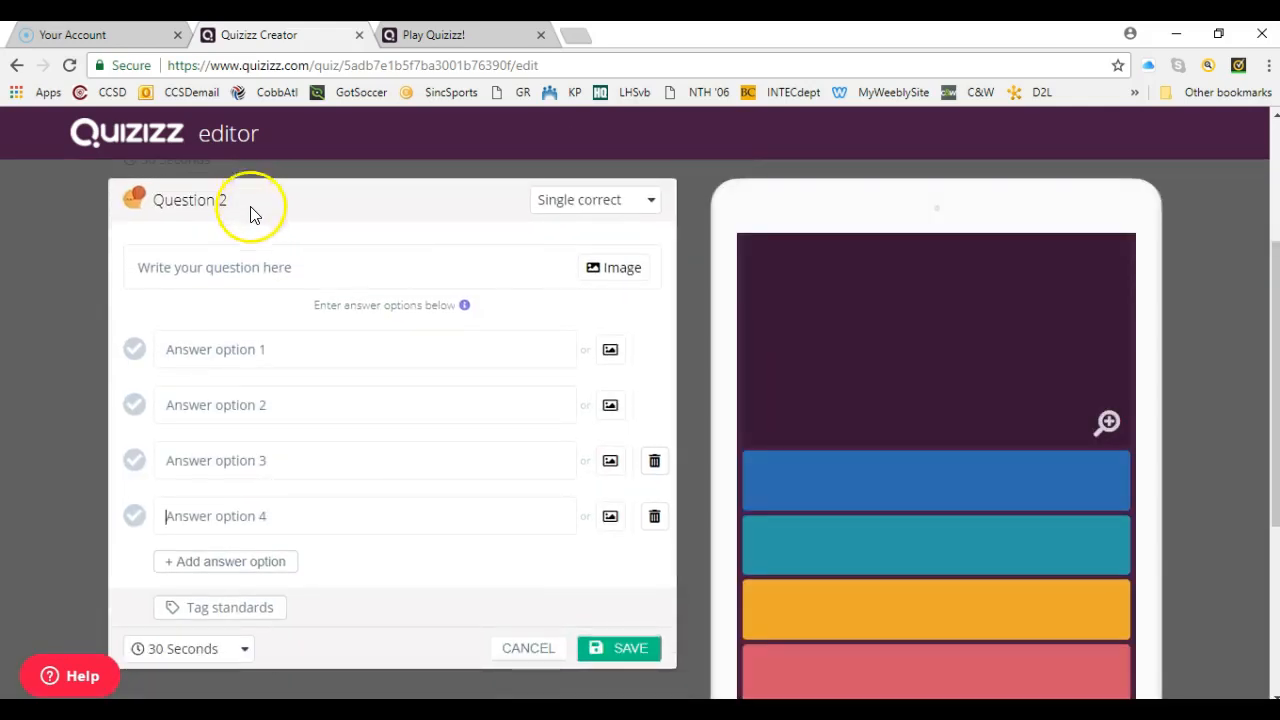
{"action": "left_click", "coordinate": [218, 269]}
{"action": "type", "text": "What is Mrs. McCord's husband's name?"}
- Fill the second question's four answer options with men's first names, putting the husband's name in option 1
{"action": "left_click", "coordinate": [221, 353]}
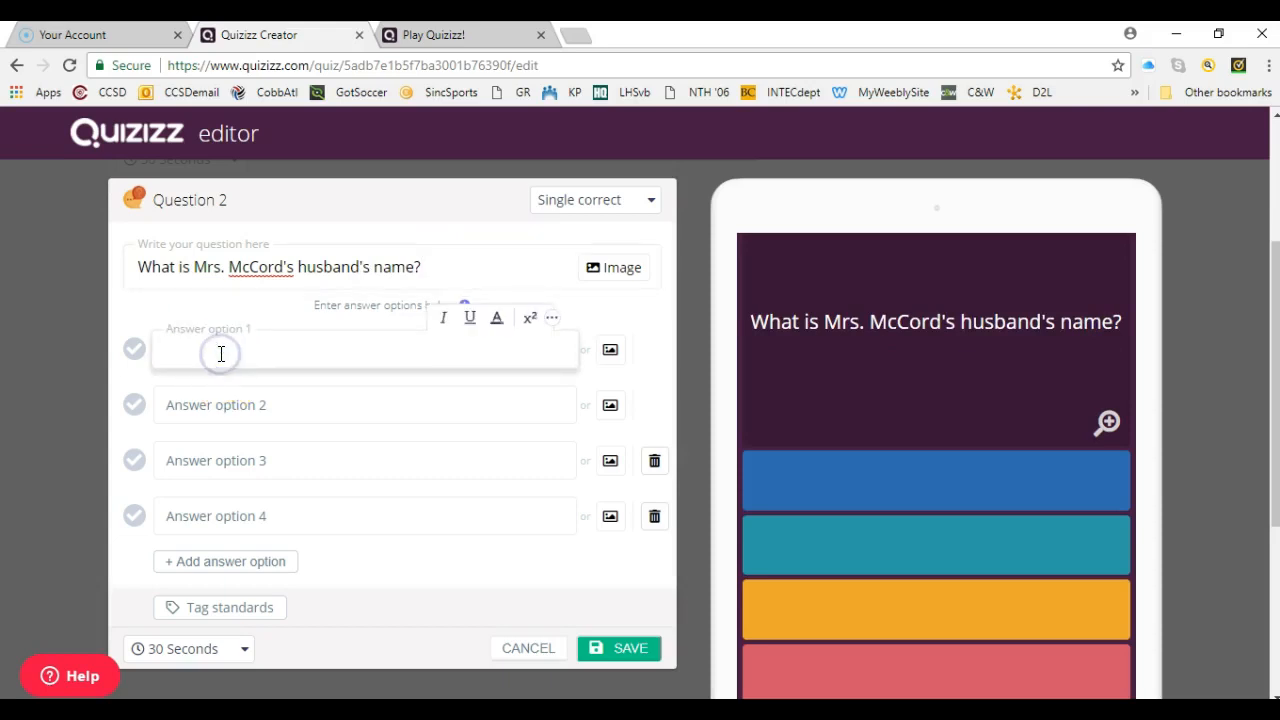
{"action": "left_click", "coordinate": [207, 403]}
{"action": "type", "text": "Ron"}
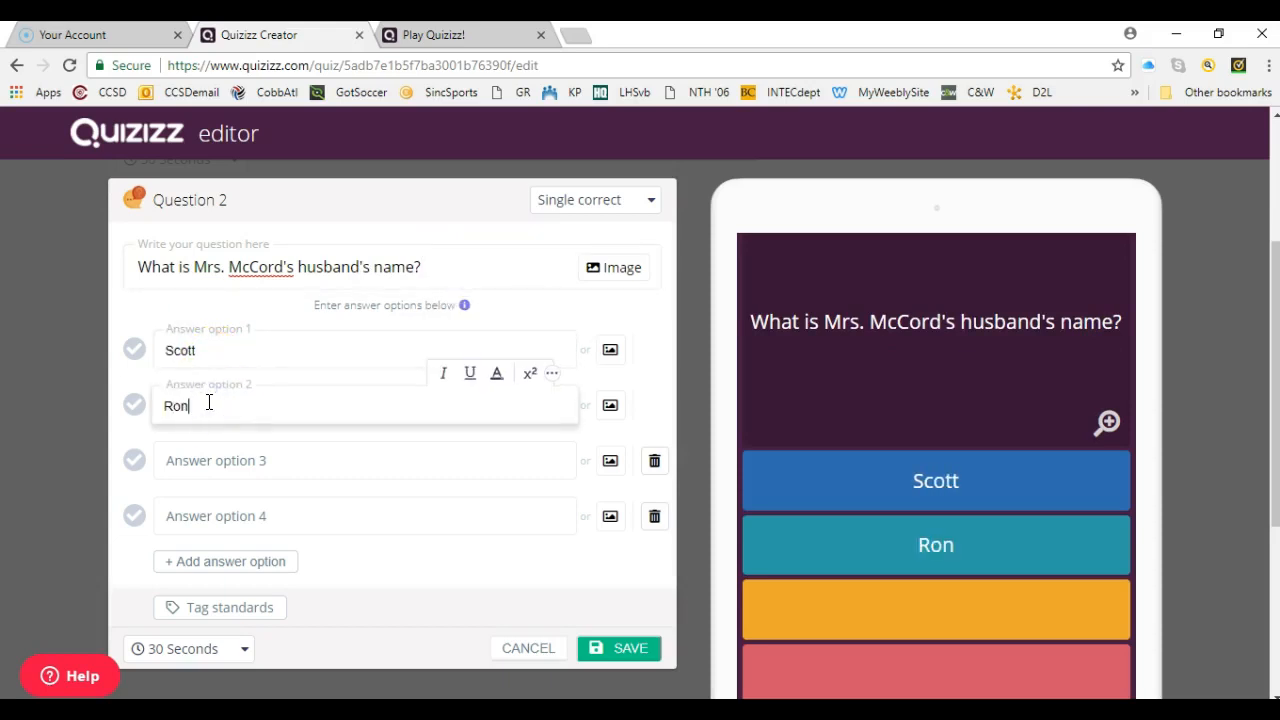
{"action": "left_click", "coordinate": [209, 455]}
{"action": "type", "text": "Joe"}
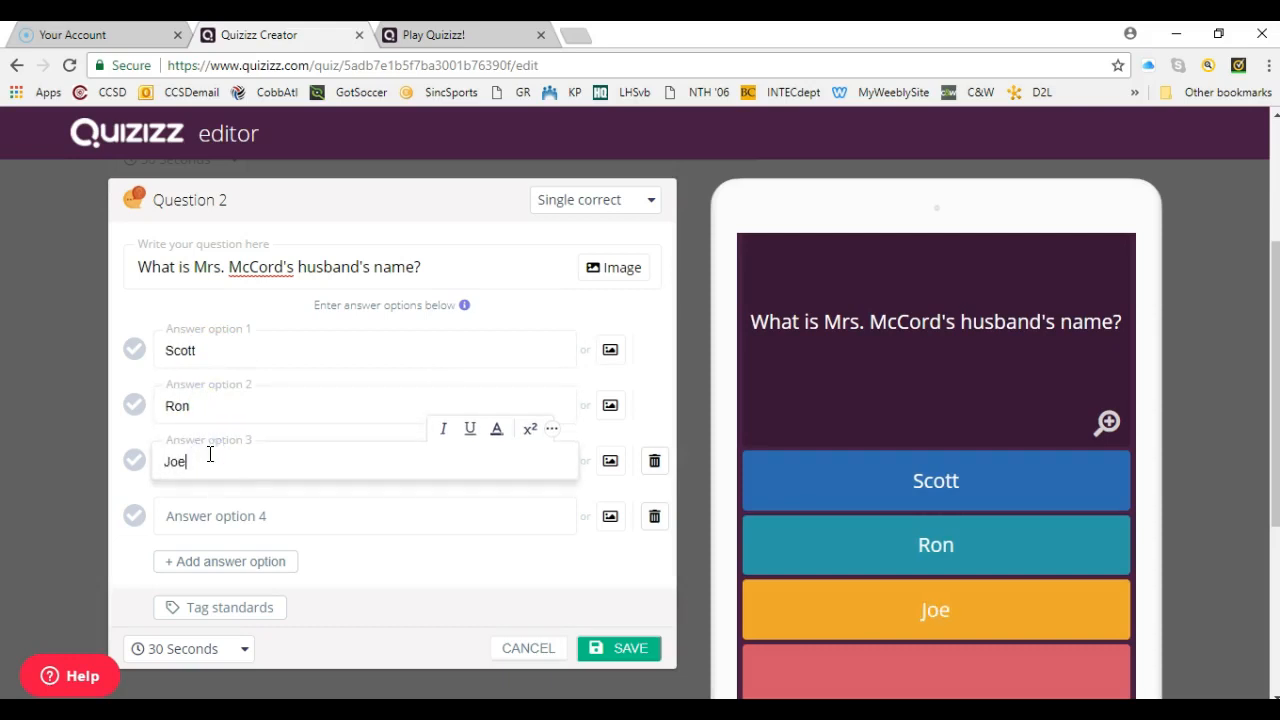
{"action": "left_click", "coordinate": [196, 519]}
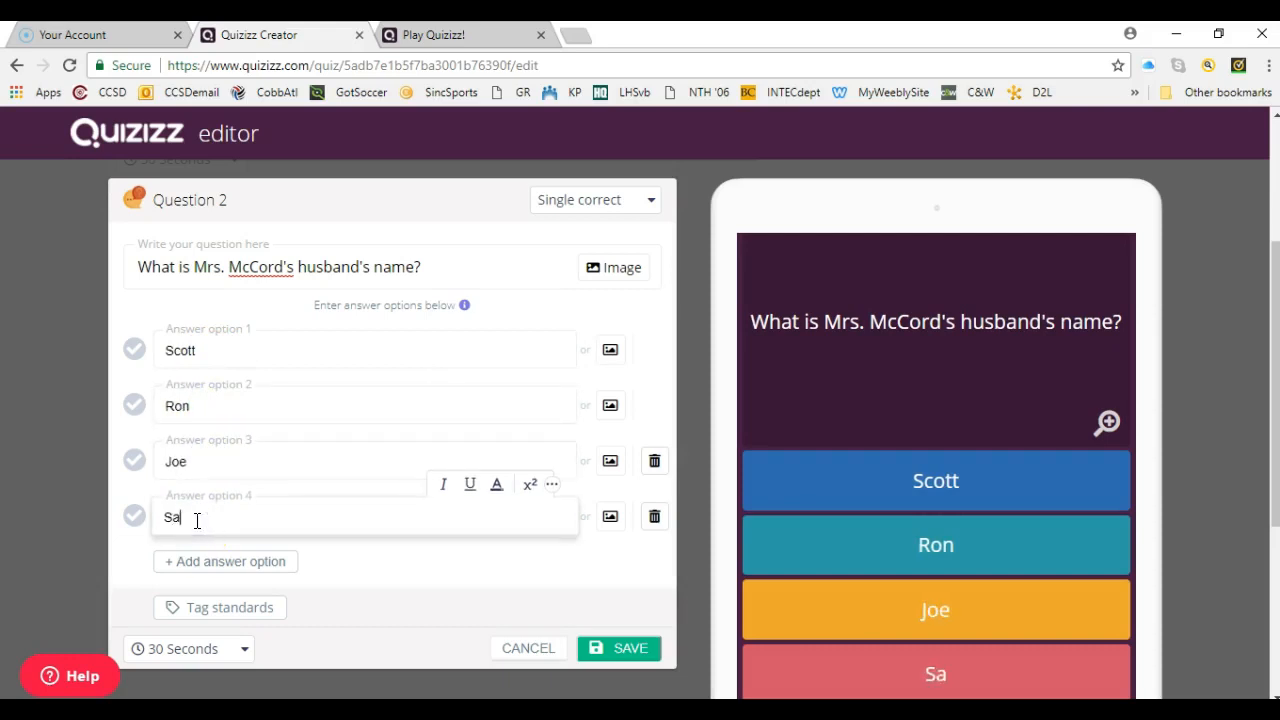
- Mark answer option 1 as correct for the second question and save the question
{"action": "left_click", "coordinate": [610, 647]}
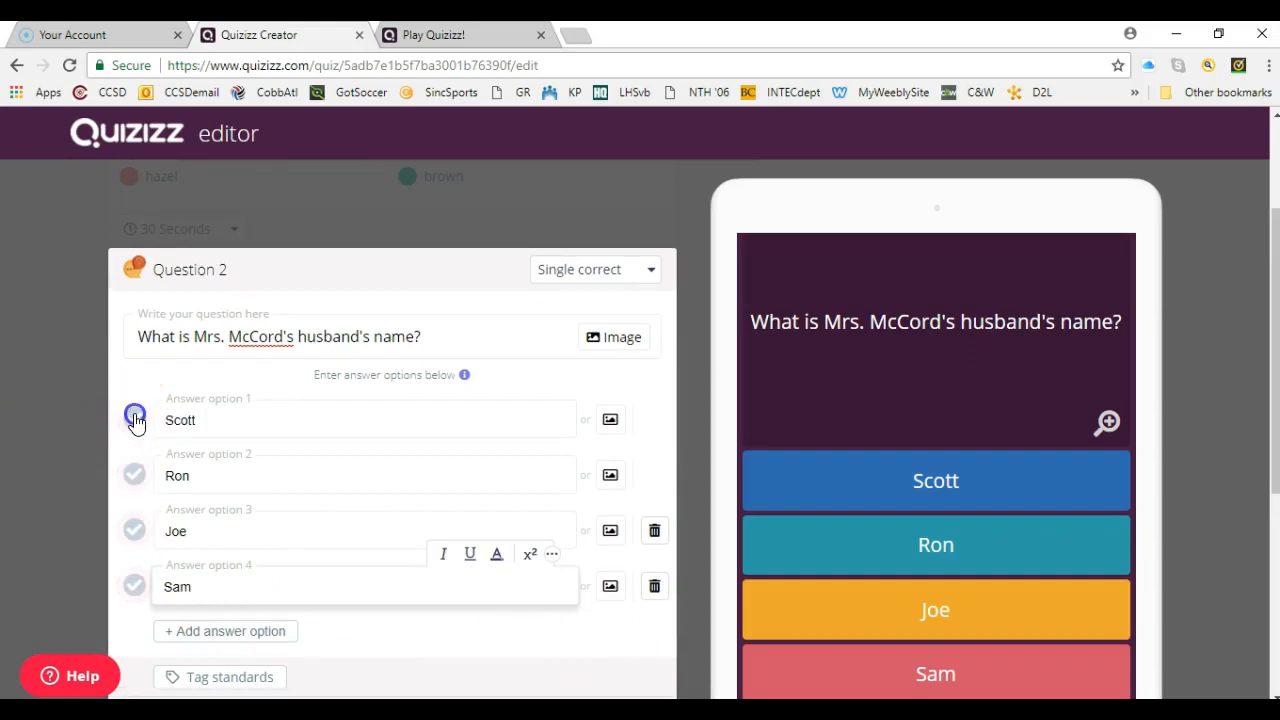
{"action": "left_click", "coordinate": [135, 419]}
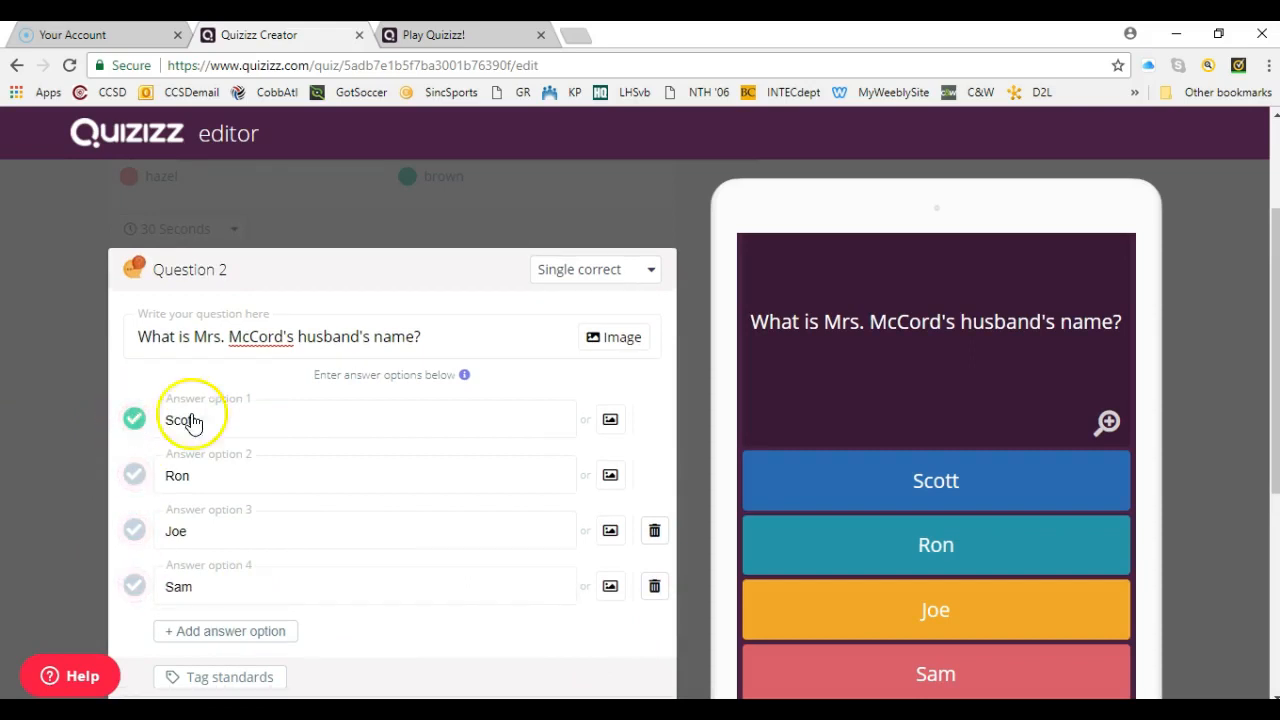
{"action": "scroll", "coordinate": [1274, 371], "scroll_direction": "down", "scroll_amount": 2}
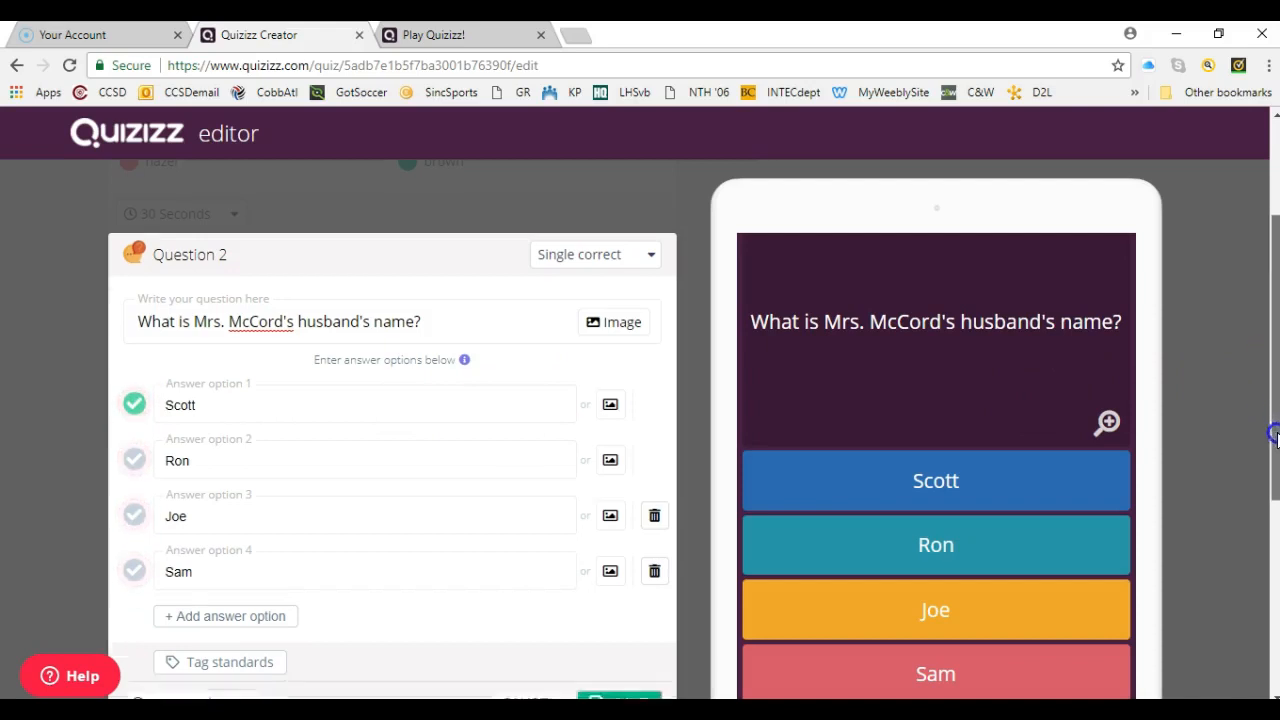
{"action": "left_click", "coordinate": [645, 586]}
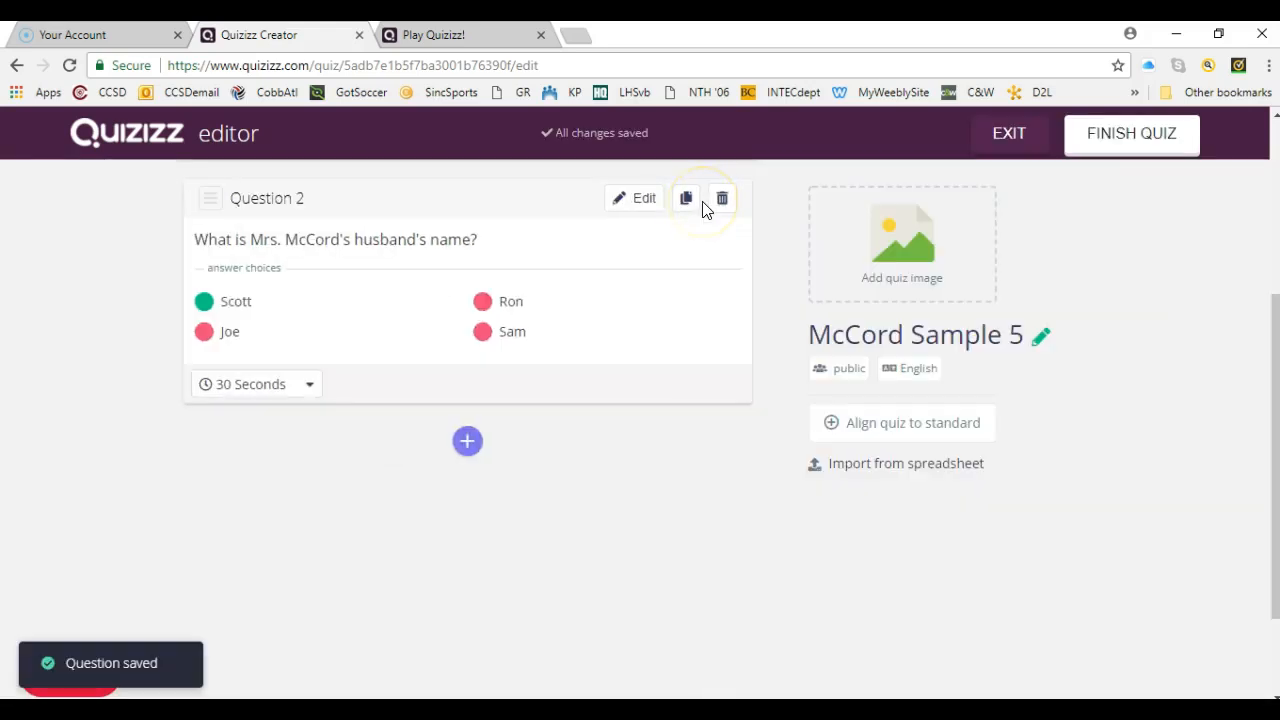
- Finish the quiz after checking both questions and set its grade range to the Professional option at the end of the list
{"action": "left_click_drag", "start_coordinate": [1274, 381], "coordinate": [1272, 193]}
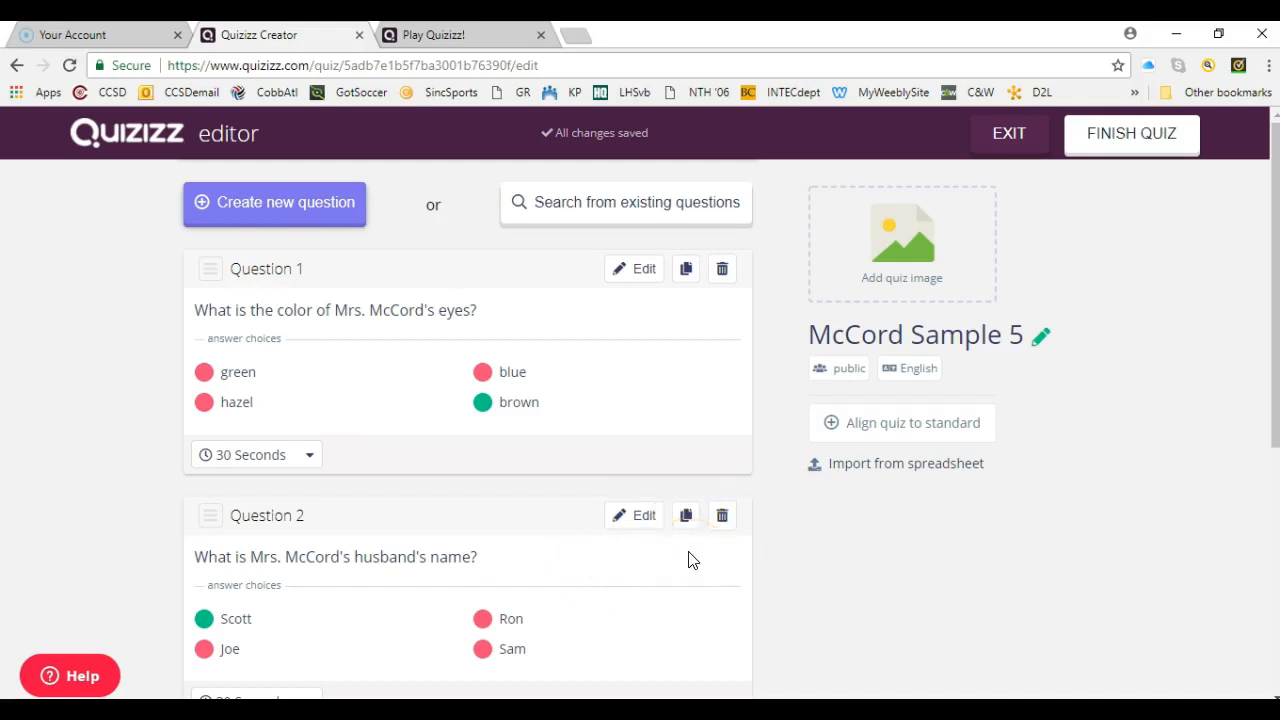
{"action": "left_click", "coordinate": [728, 517]}
{"action": "left_click", "coordinate": [1135, 138]}
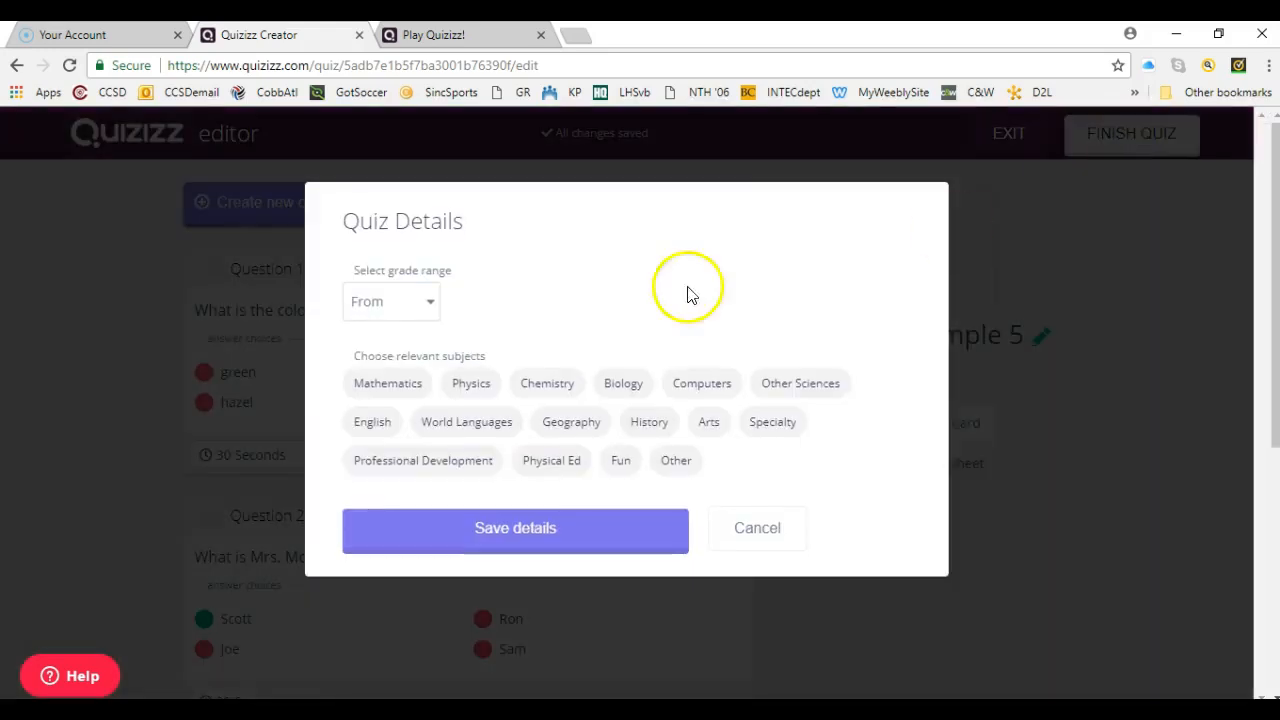
{"action": "left_click", "coordinate": [432, 302]}
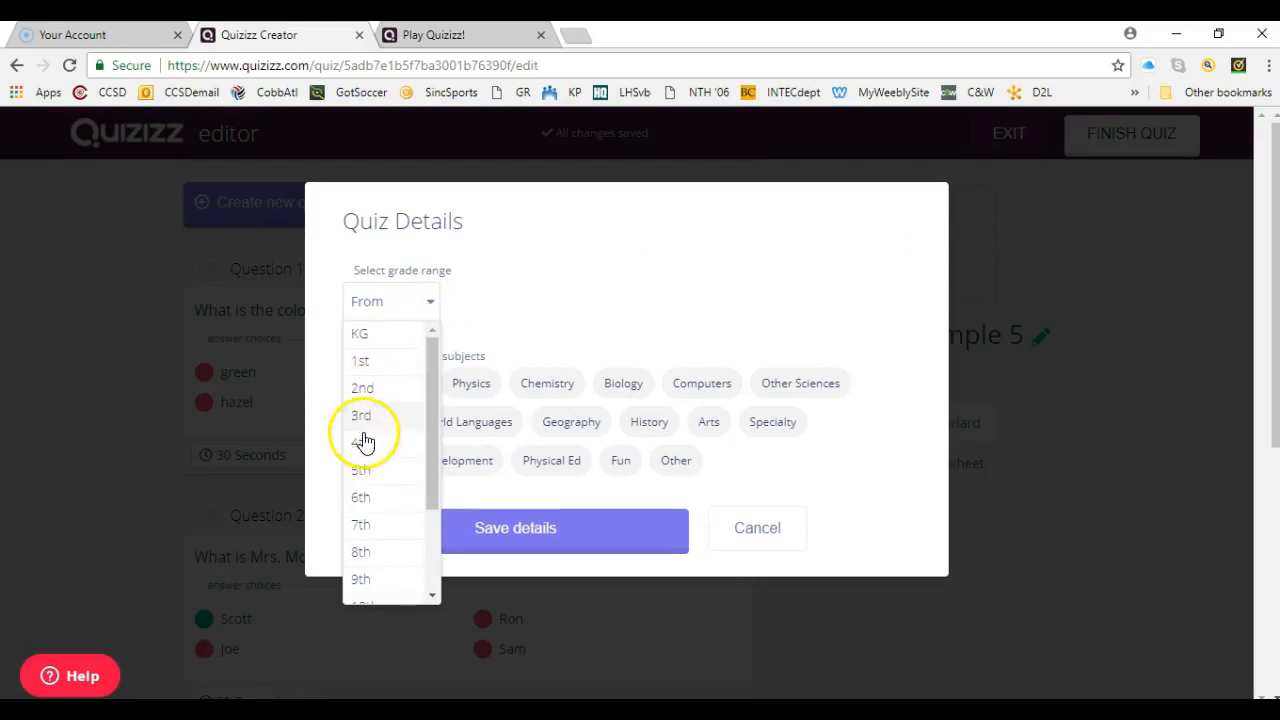
{"action": "left_click_drag", "start_coordinate": [434, 510], "coordinate": [436, 554]}
{"action": "left_click", "coordinate": [394, 583]}
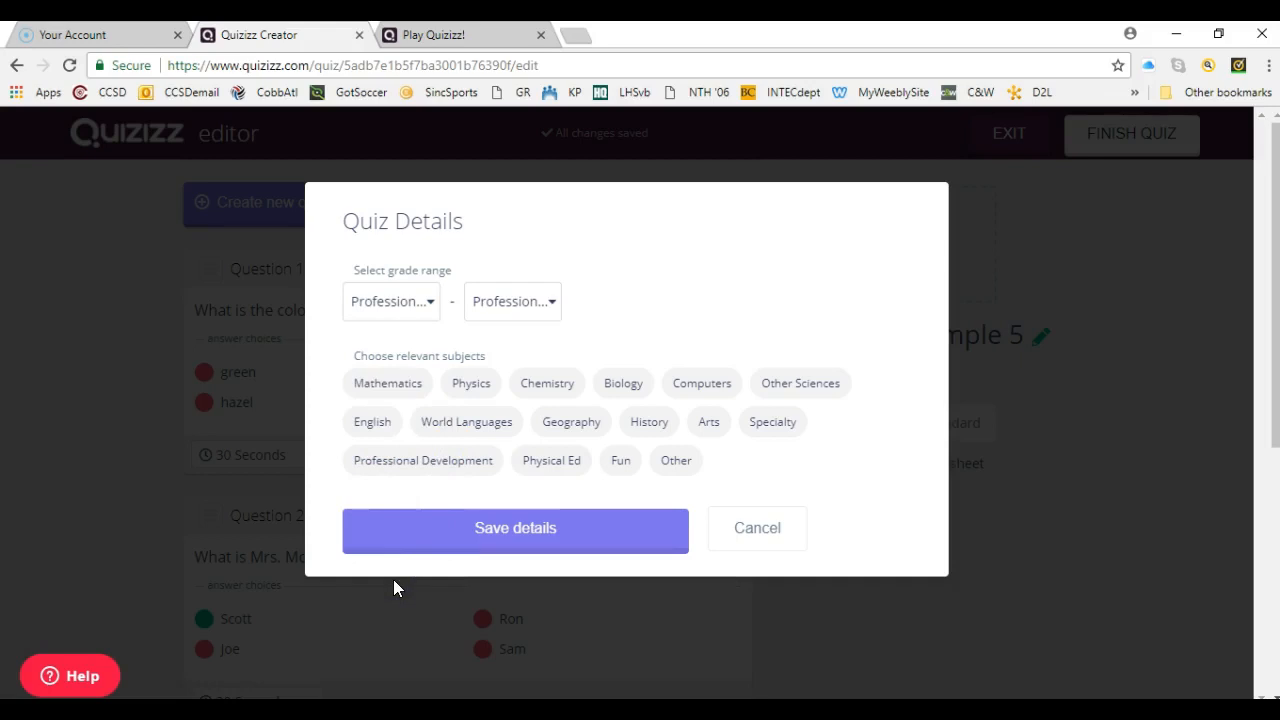
- Assign the subject Professional Development with the topics High School and University, and save the quiz details
{"action": "left_click", "coordinate": [448, 461]}
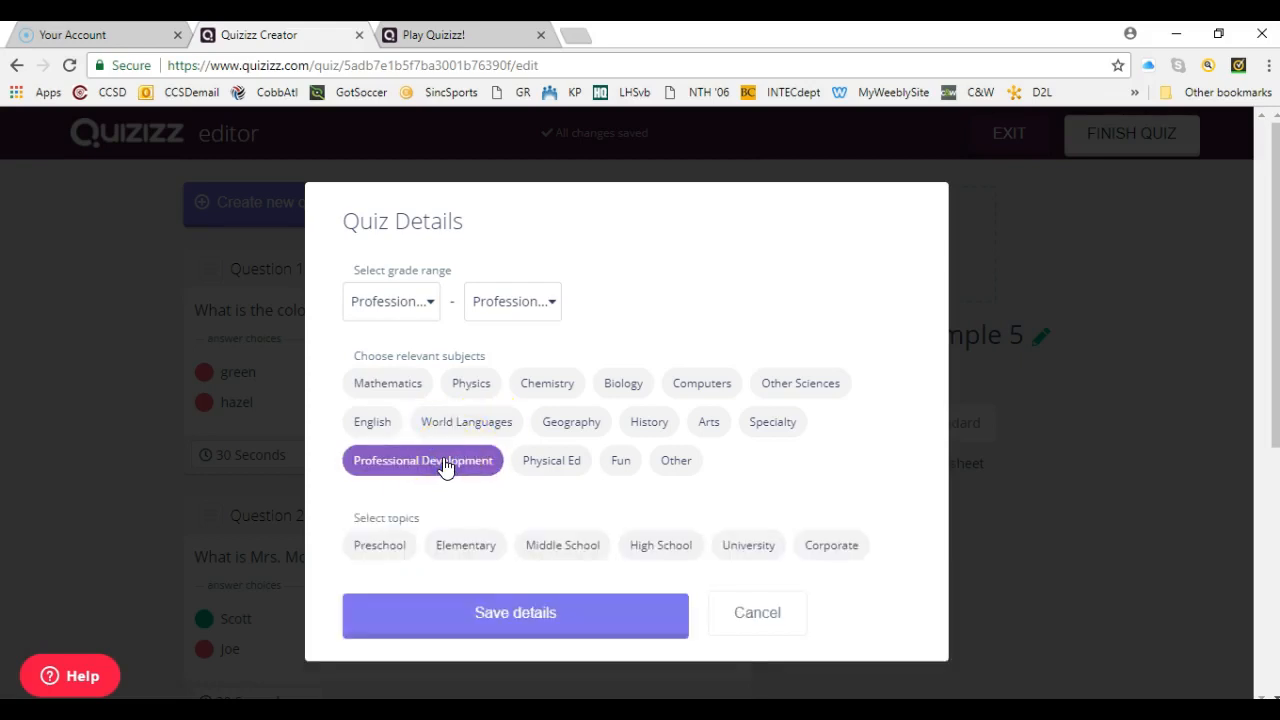
{"action": "left_click", "coordinate": [665, 544]}
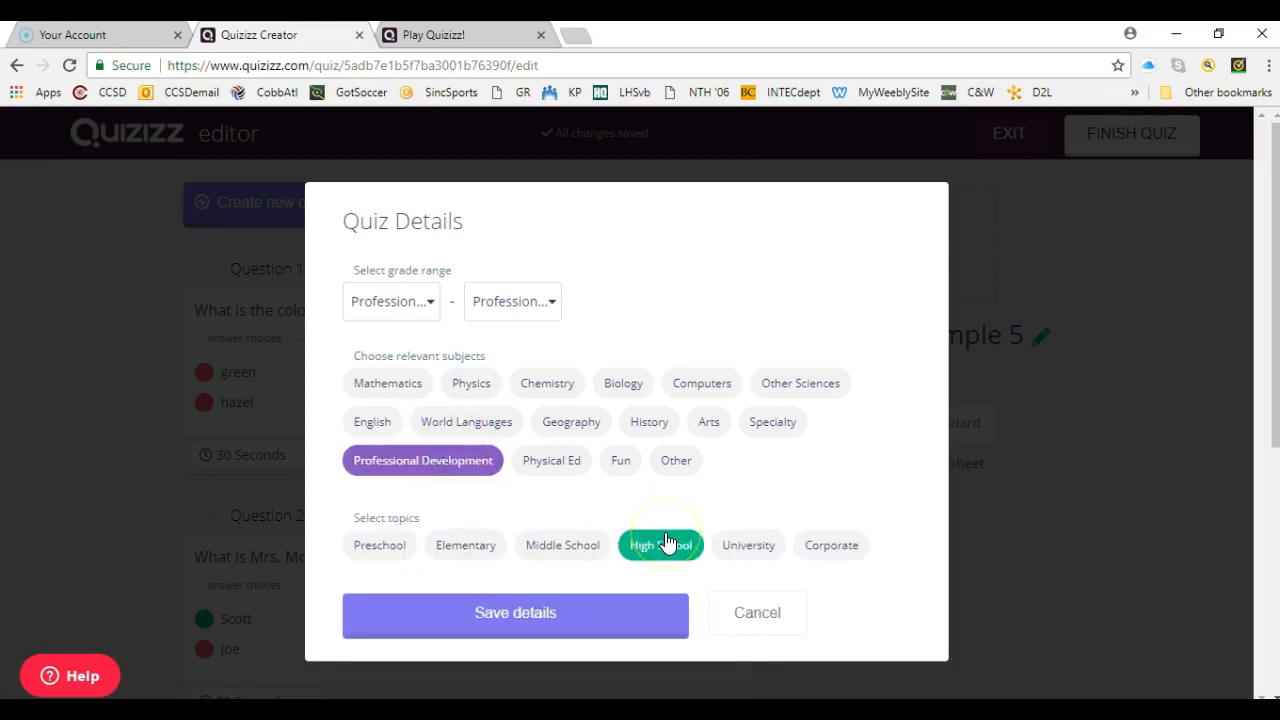
{"action": "left_click", "coordinate": [748, 547]}
{"action": "left_click", "coordinate": [538, 612]}
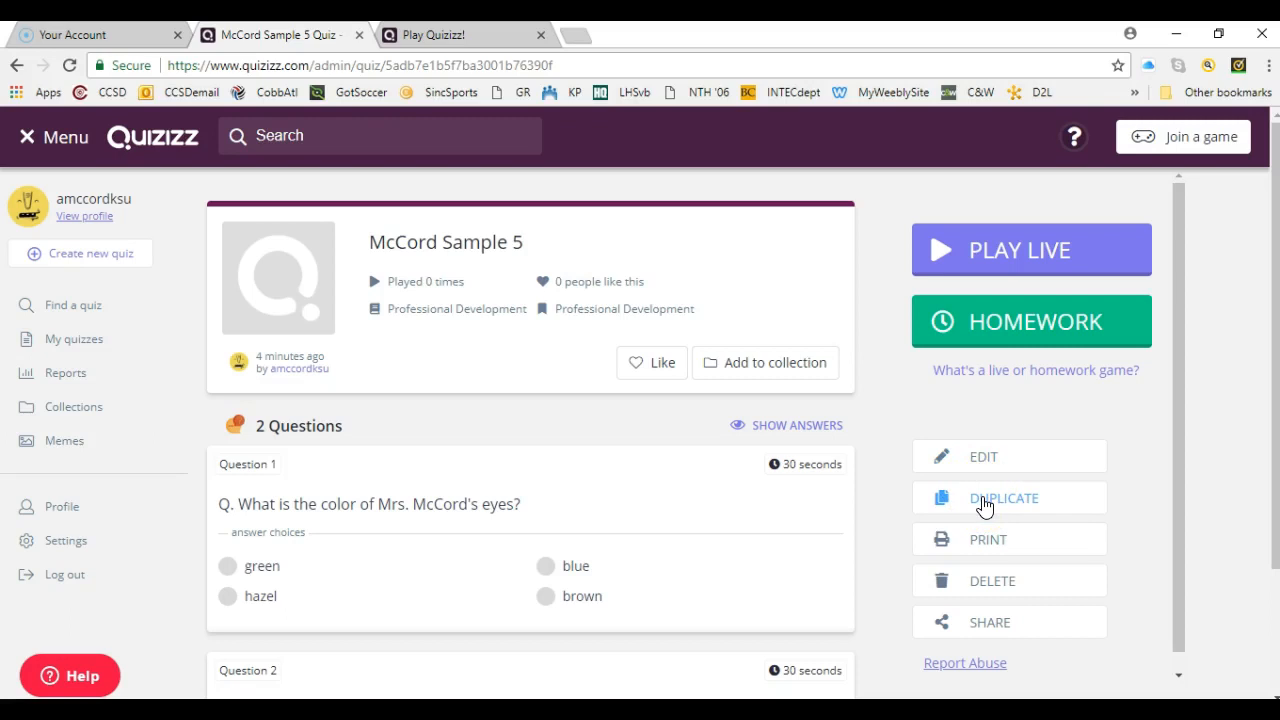
- Launch the quiz as a live game after looking through its question, game and memeset settings
{"action": "mouse_move", "coordinate": [1066, 372]}
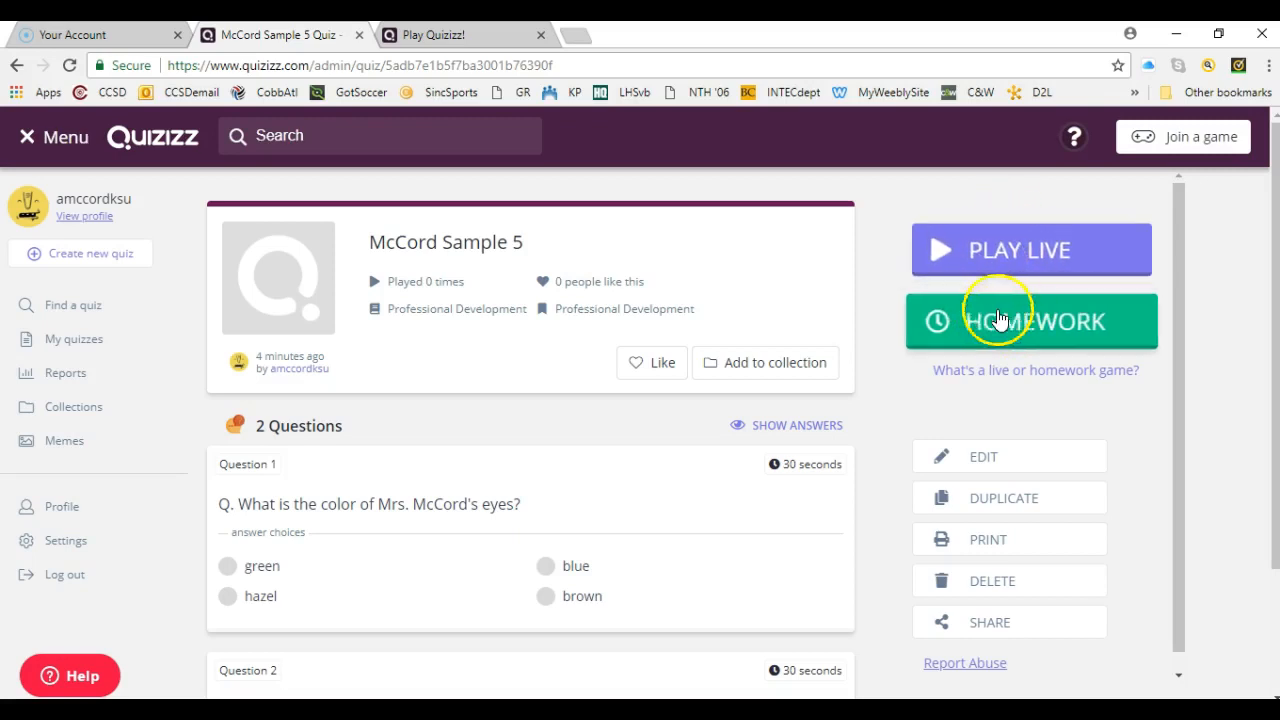
{"action": "left_click", "coordinate": [1010, 253]}
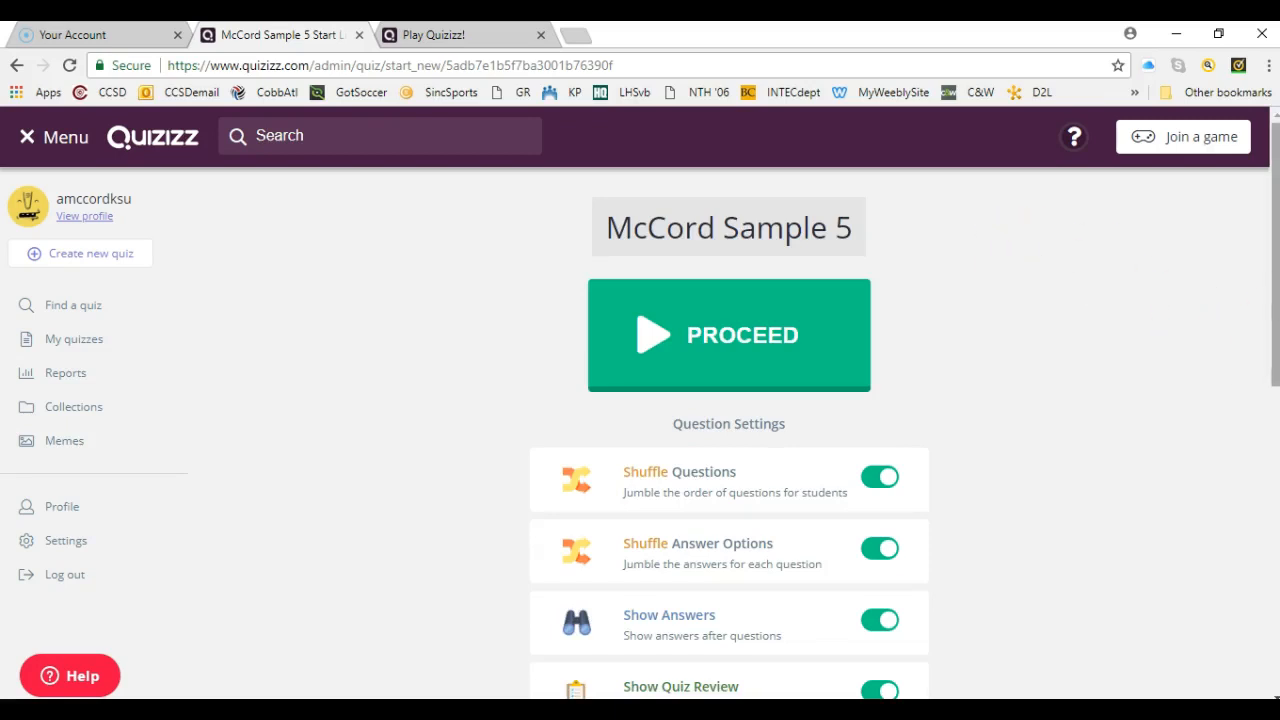
{"action": "left_click_drag", "start_coordinate": [1275, 358], "coordinate": [1275, 400]}
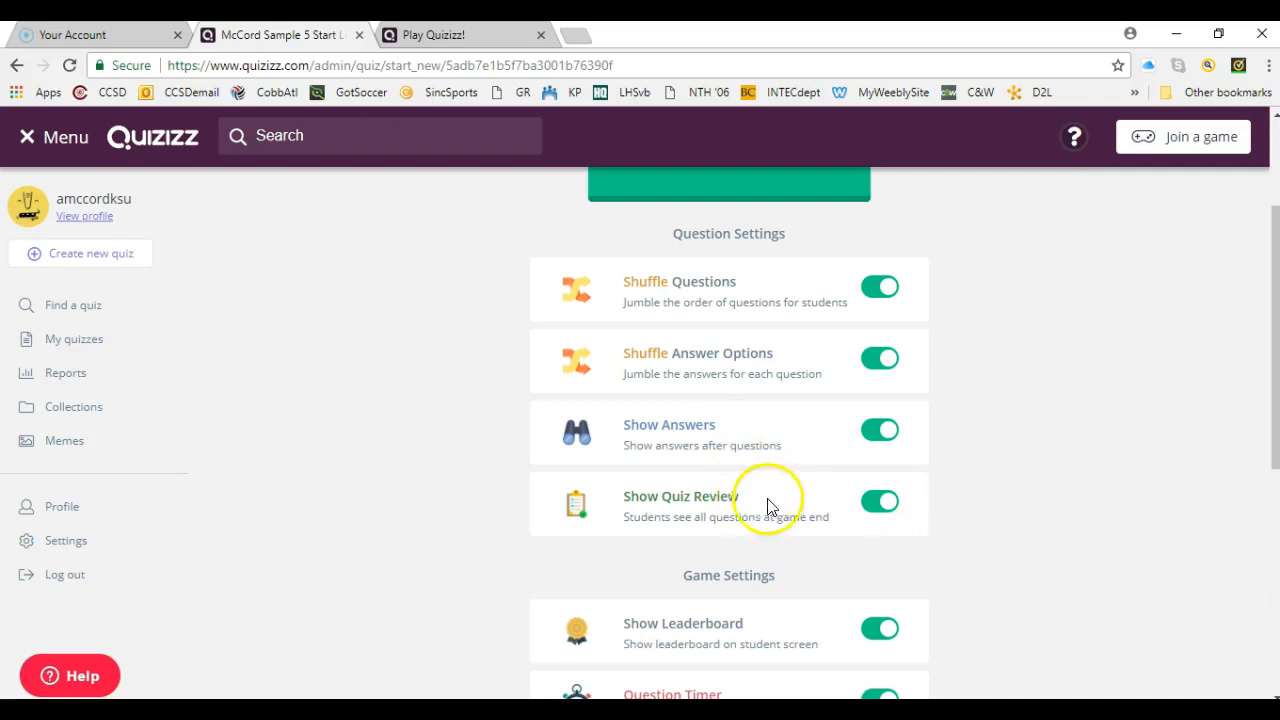
{"action": "left_click_drag", "start_coordinate": [1277, 396], "coordinate": [1277, 524]}
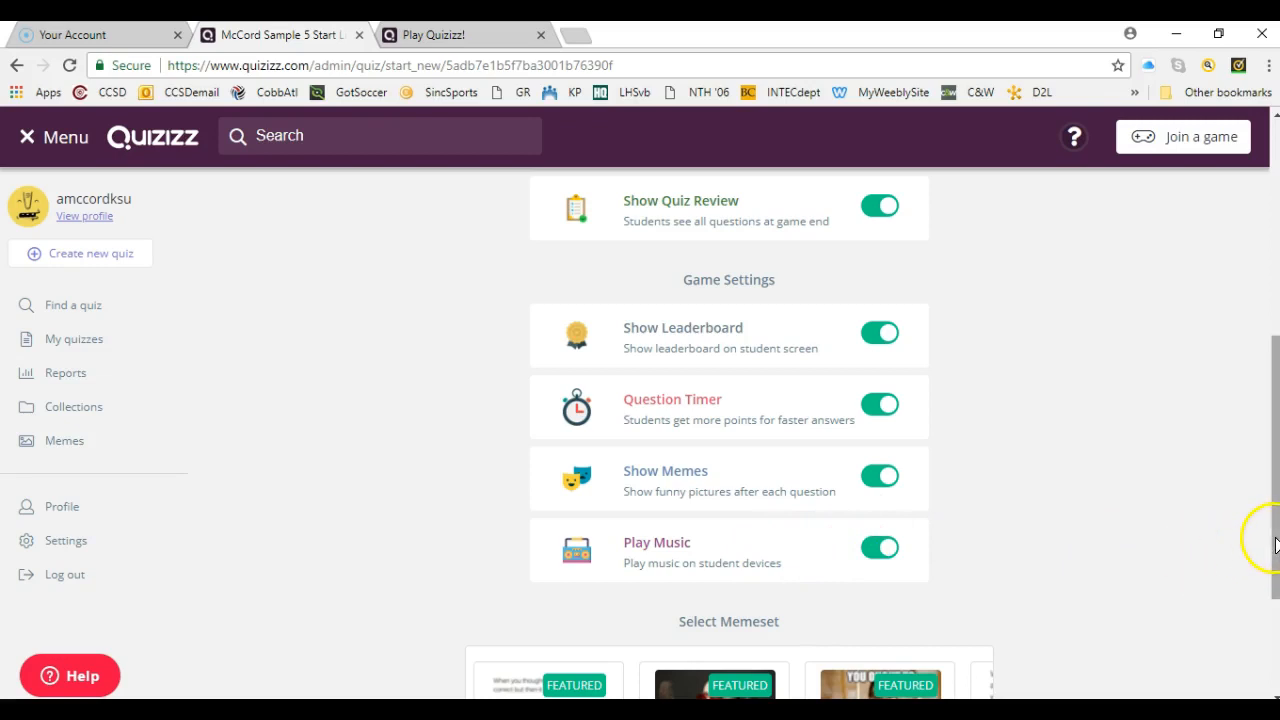
{"action": "left_click_drag", "start_coordinate": [1275, 554], "coordinate": [1272, 620]}
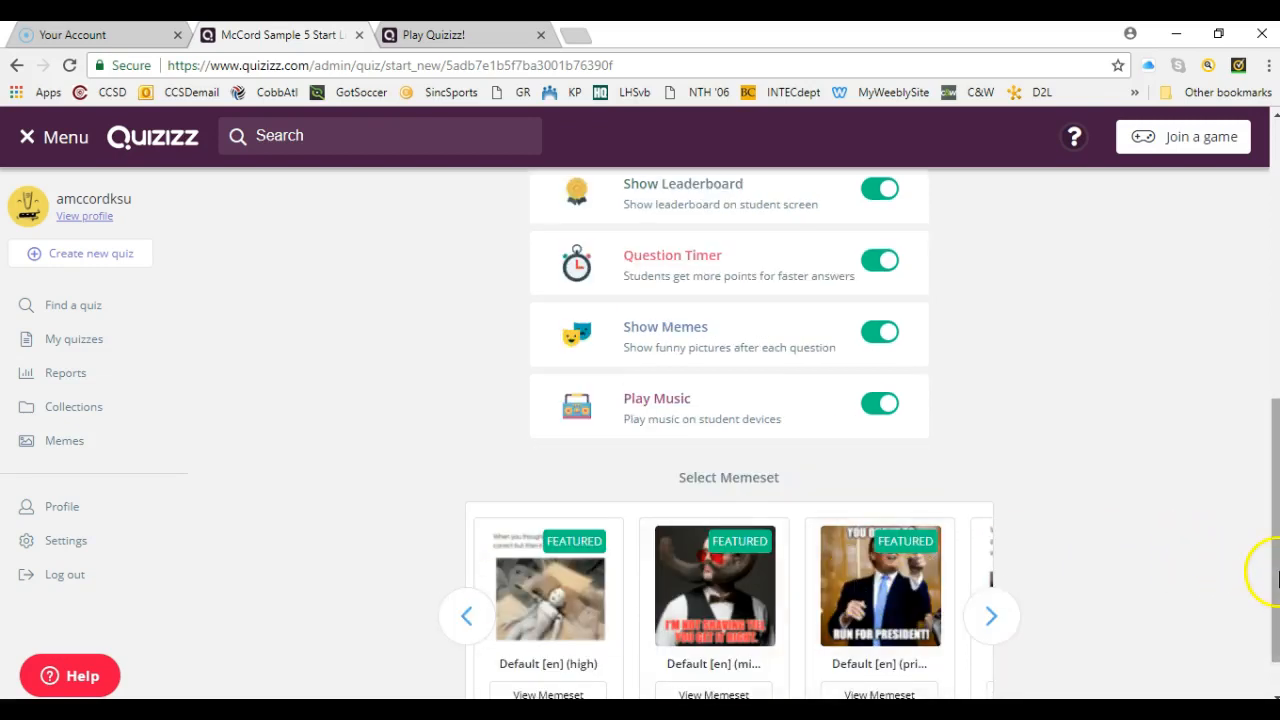
{"action": "left_click_drag", "start_coordinate": [1275, 575], "coordinate": [1268, 297]}
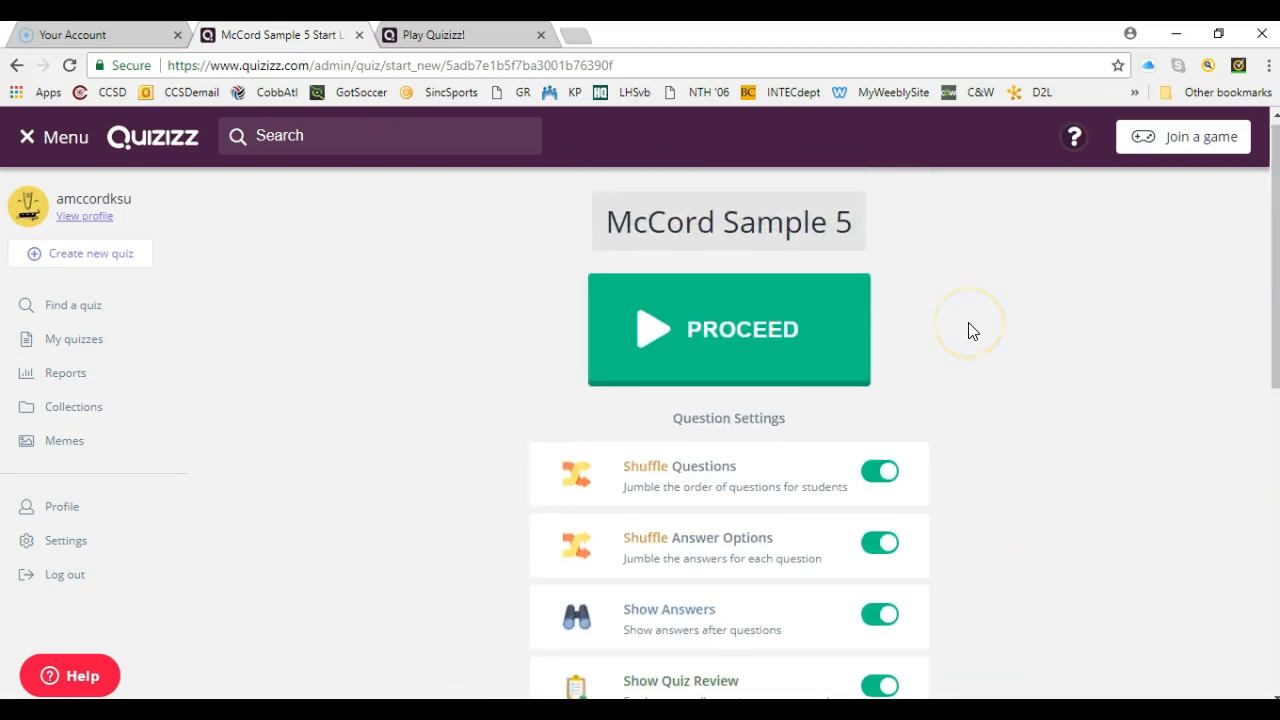
{"action": "left_click", "coordinate": [729, 340]}
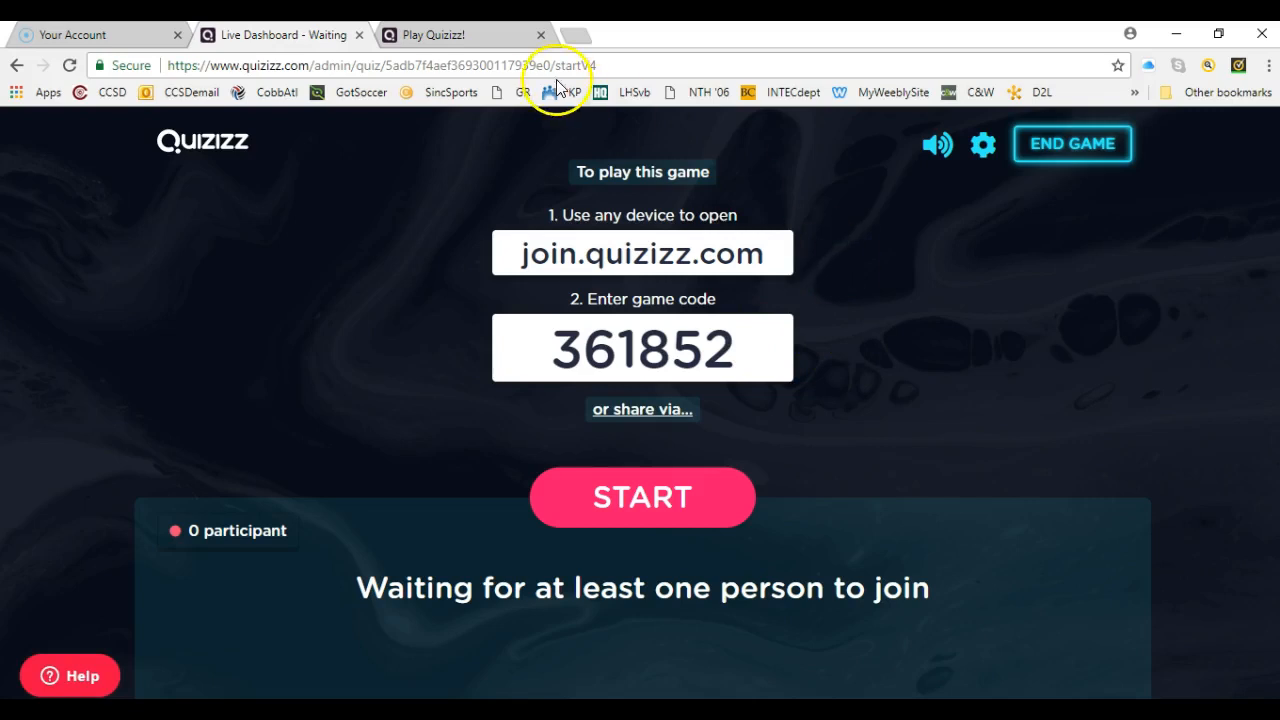
- Join the live game on the player page with the game code from the host dashboard and the player's first name
{"action": "left_click", "coordinate": [460, 35]}
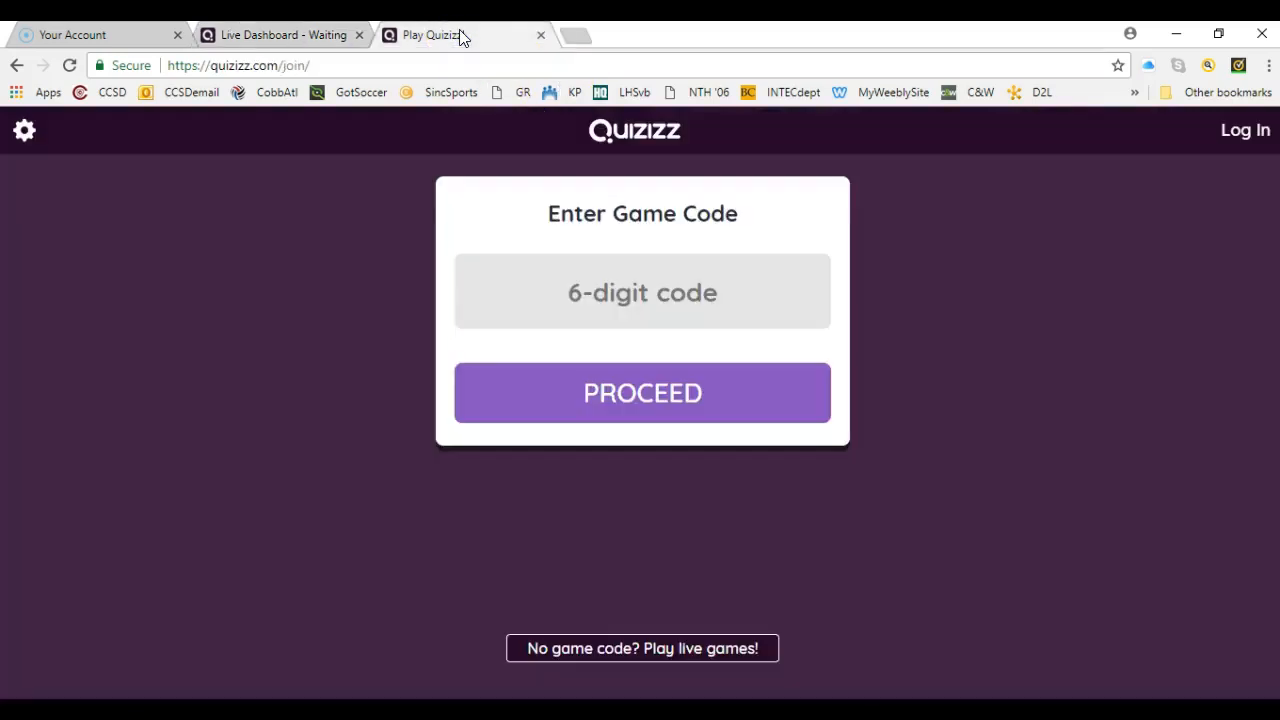
{"action": "left_click", "coordinate": [314, 37]}
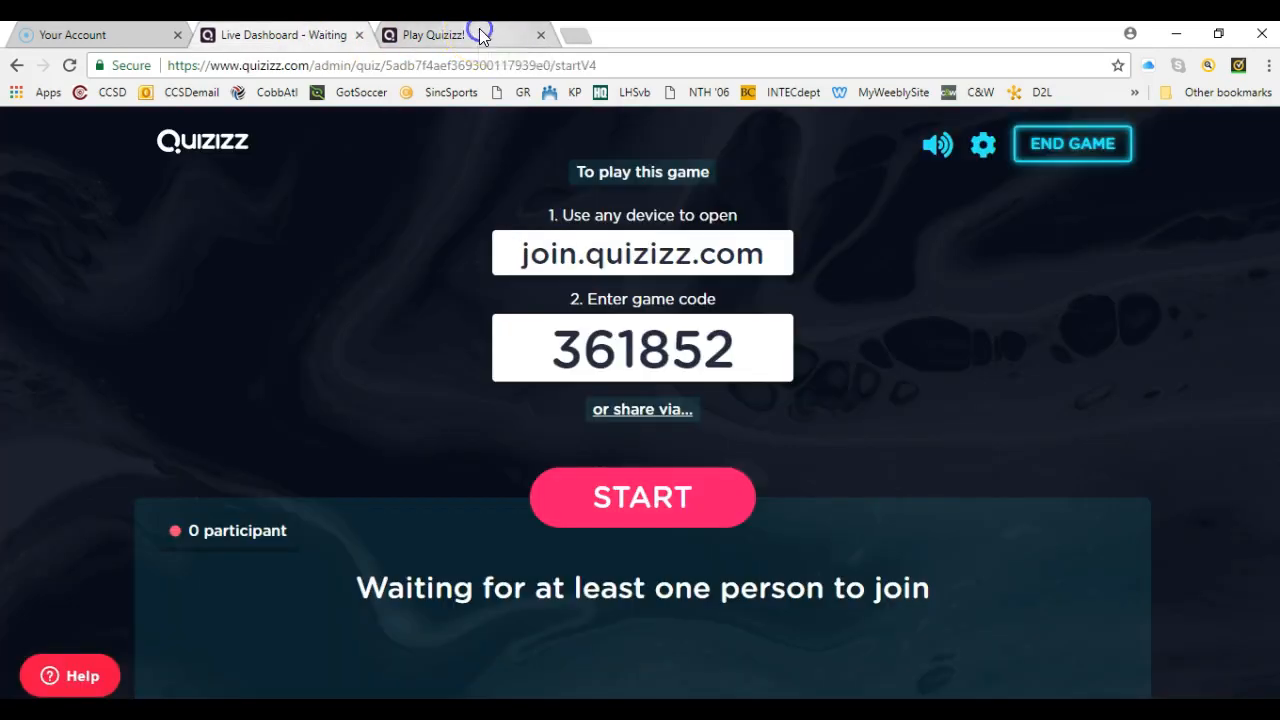
{"action": "left_click", "coordinate": [479, 28]}
{"action": "left_click", "coordinate": [590, 284]}
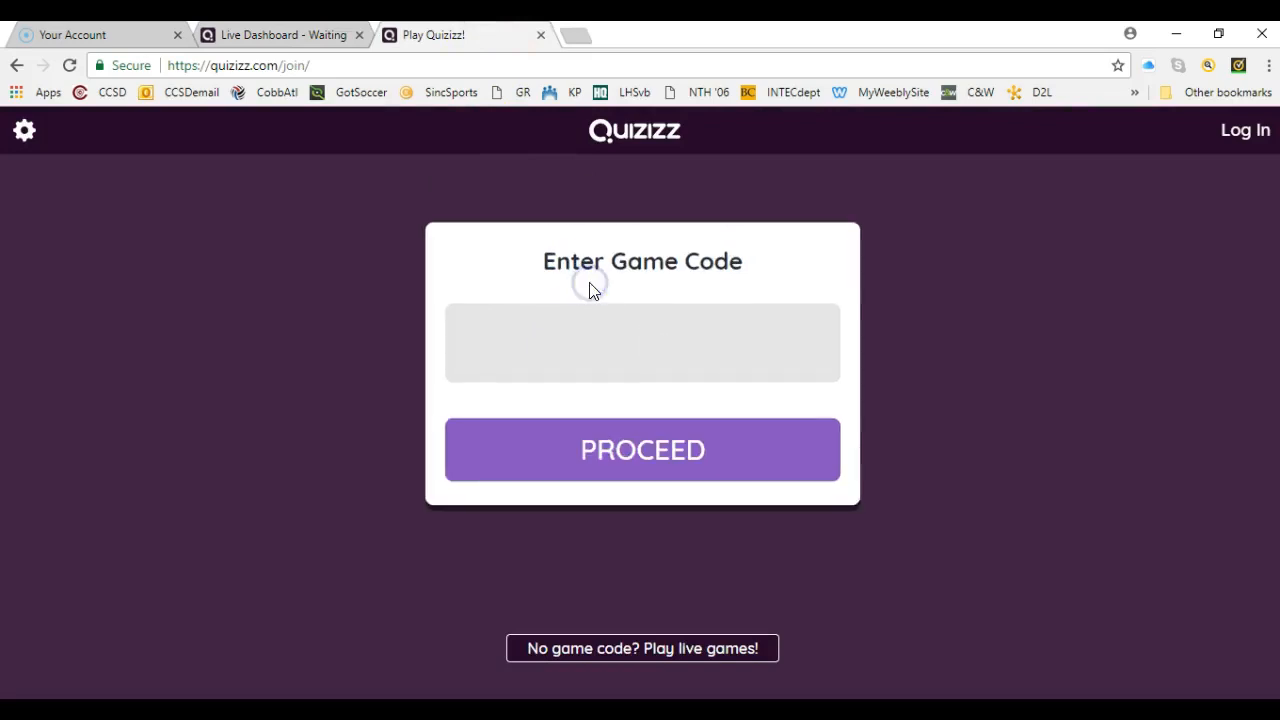
{"action": "type", "text": "361852"}
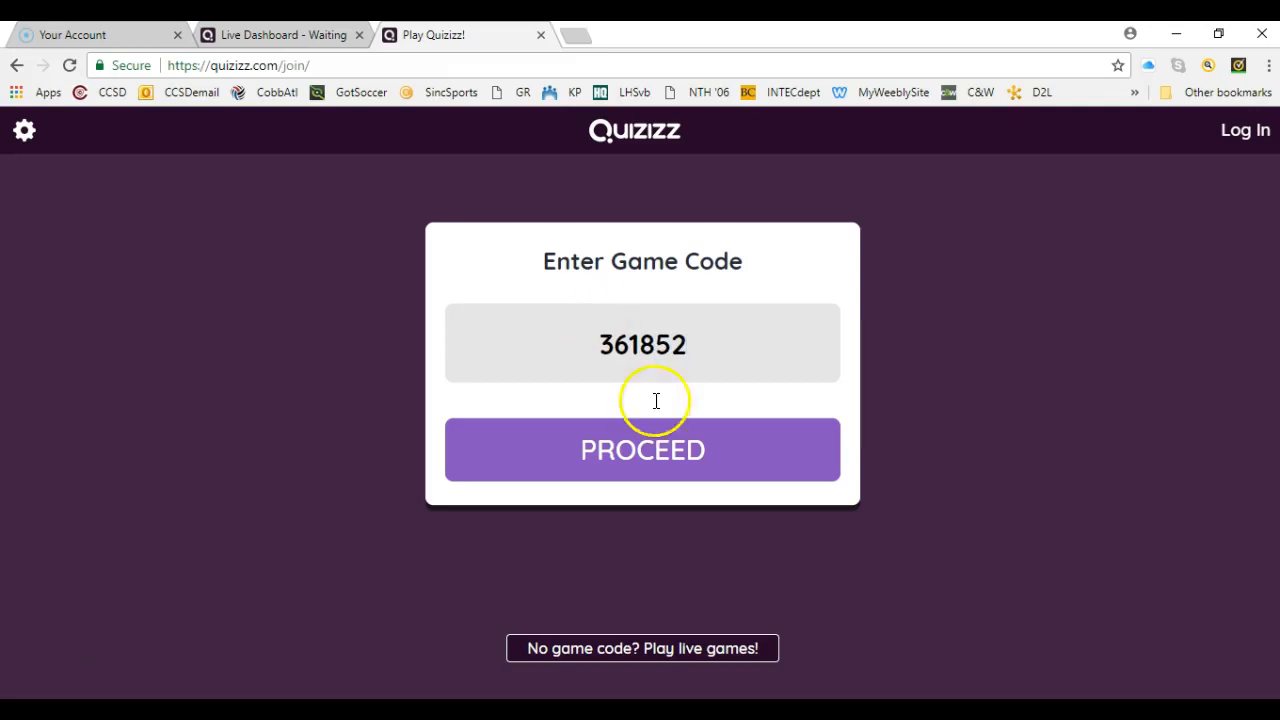
{"action": "left_click", "coordinate": [645, 455]}
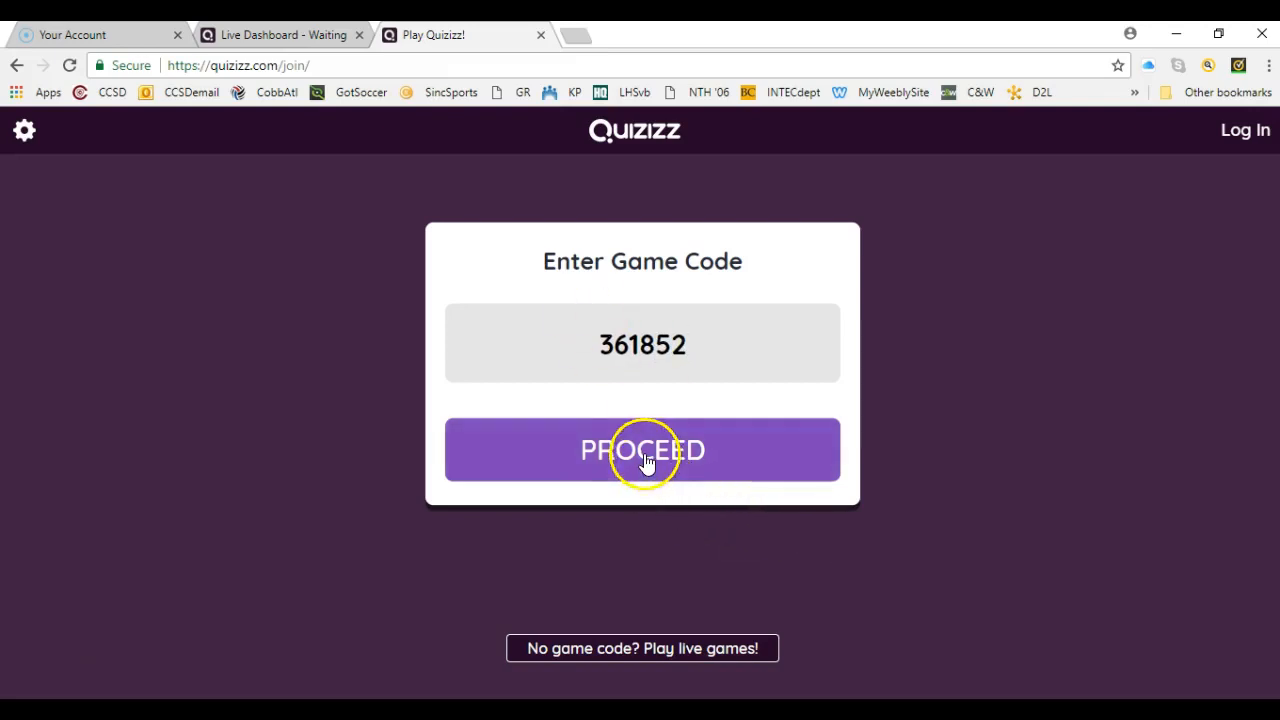
{"action": "left_click", "coordinate": [632, 400]}
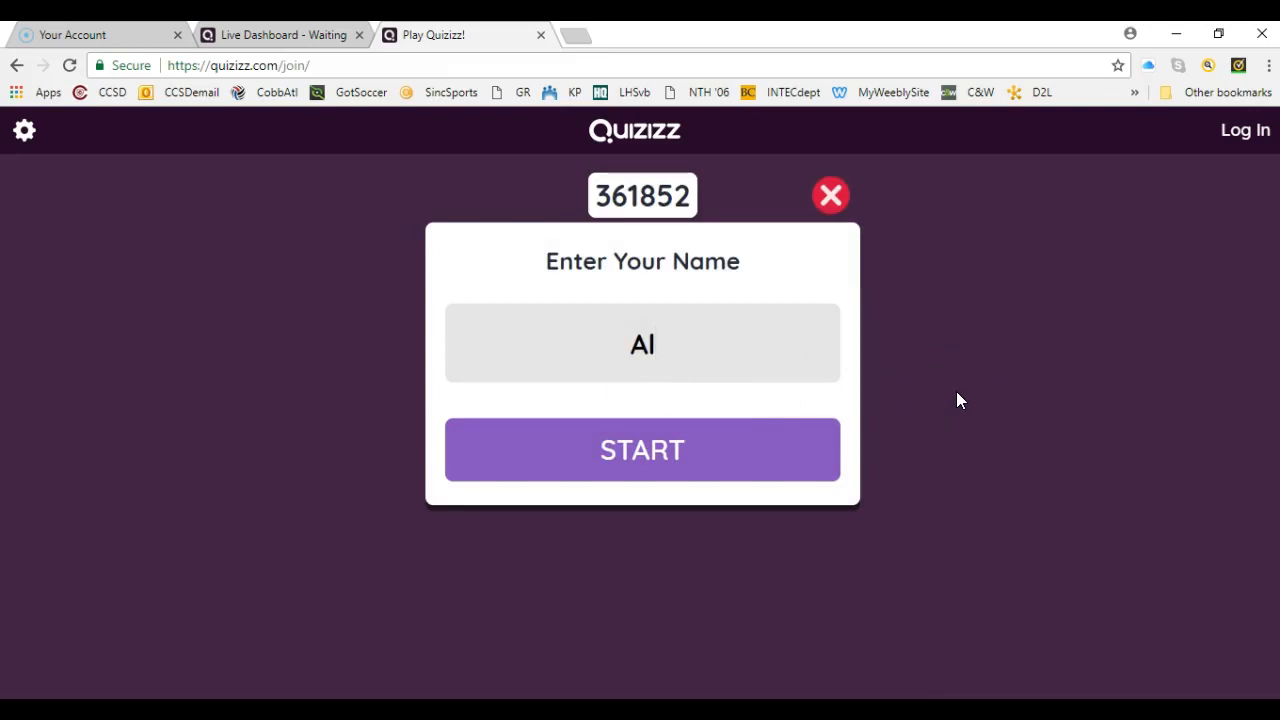
{"action": "left_click", "coordinate": [640, 457]}
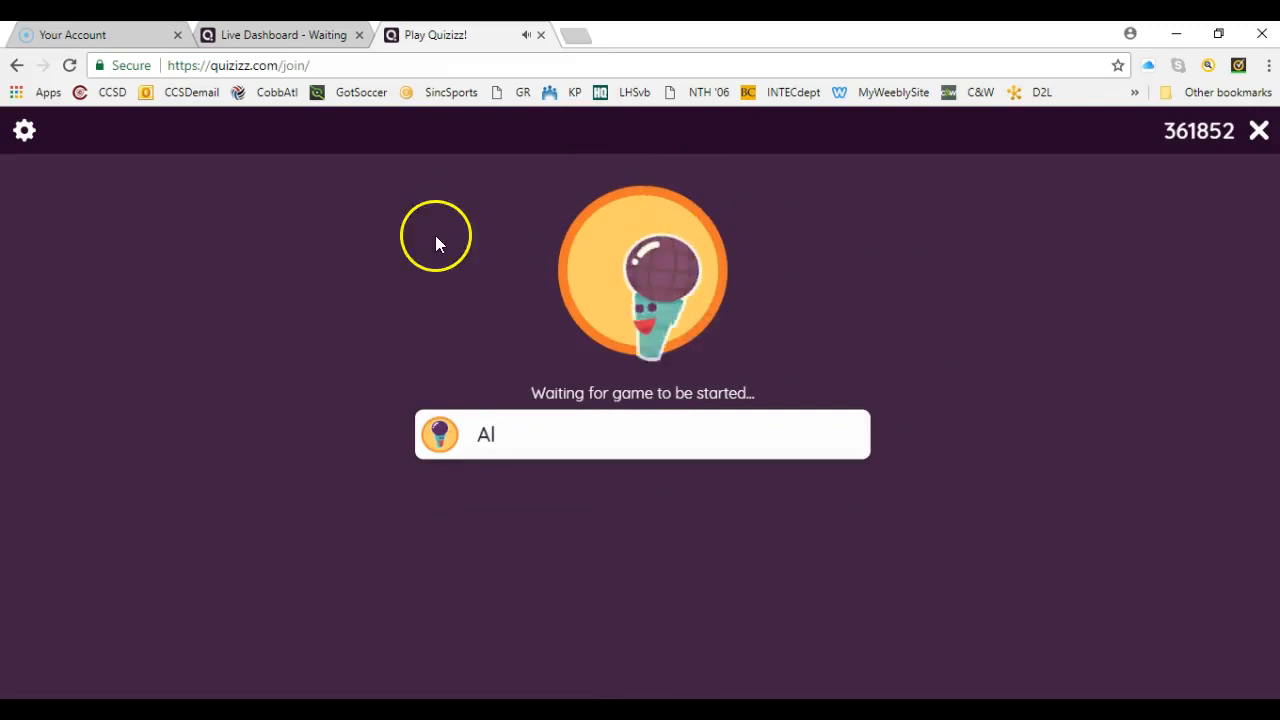
- Start the live game from the host dashboard and return to the player page
{"action": "left_click", "coordinate": [282, 40]}
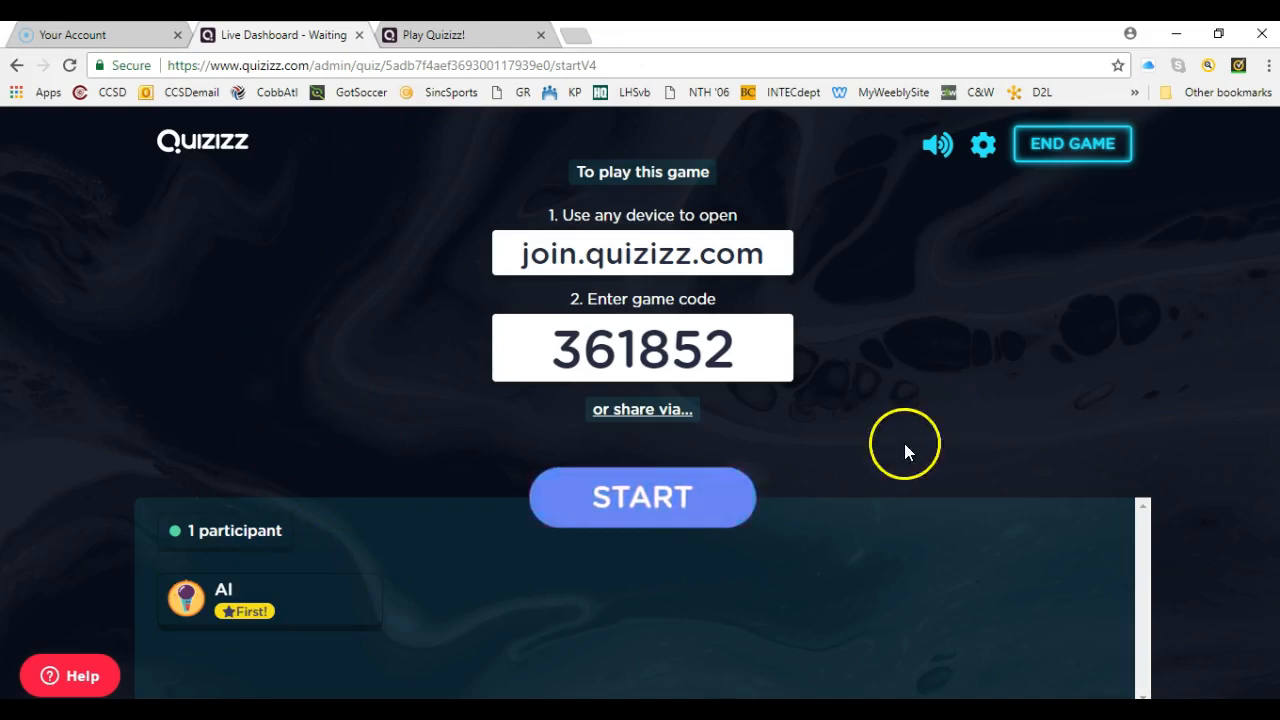
{"action": "left_click", "coordinate": [651, 503]}
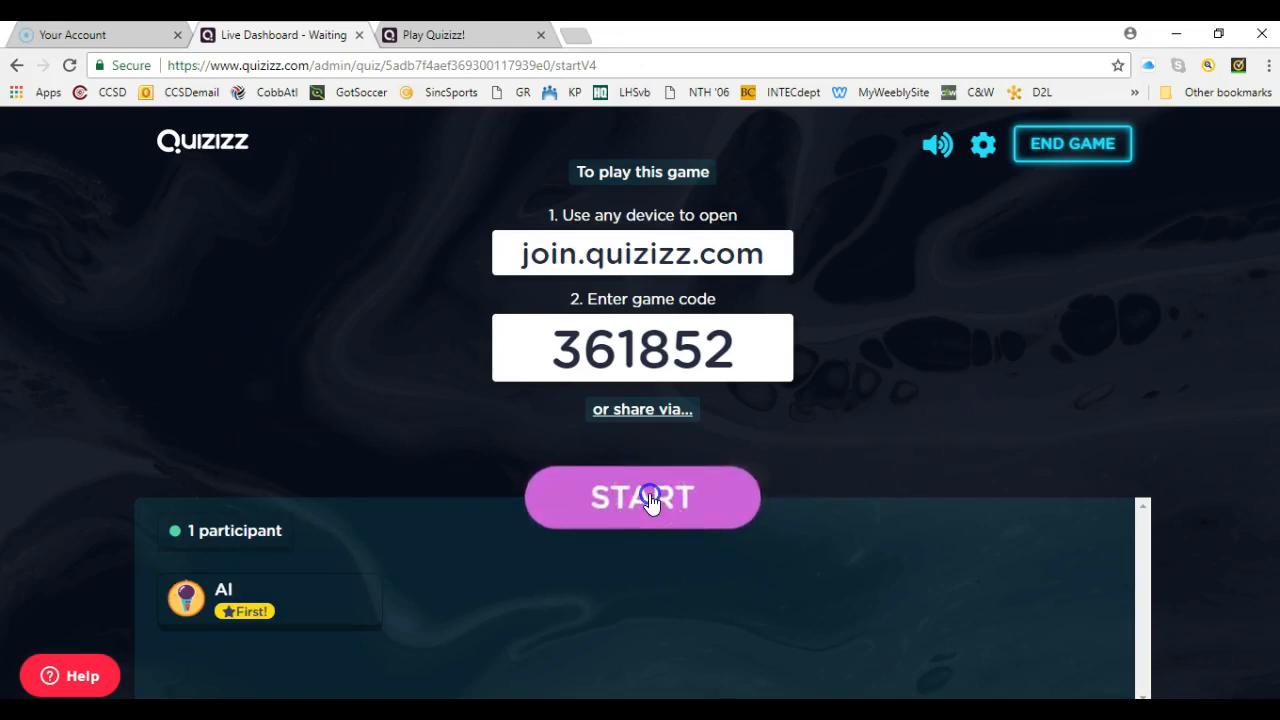
{"action": "left_click", "coordinate": [458, 32]}
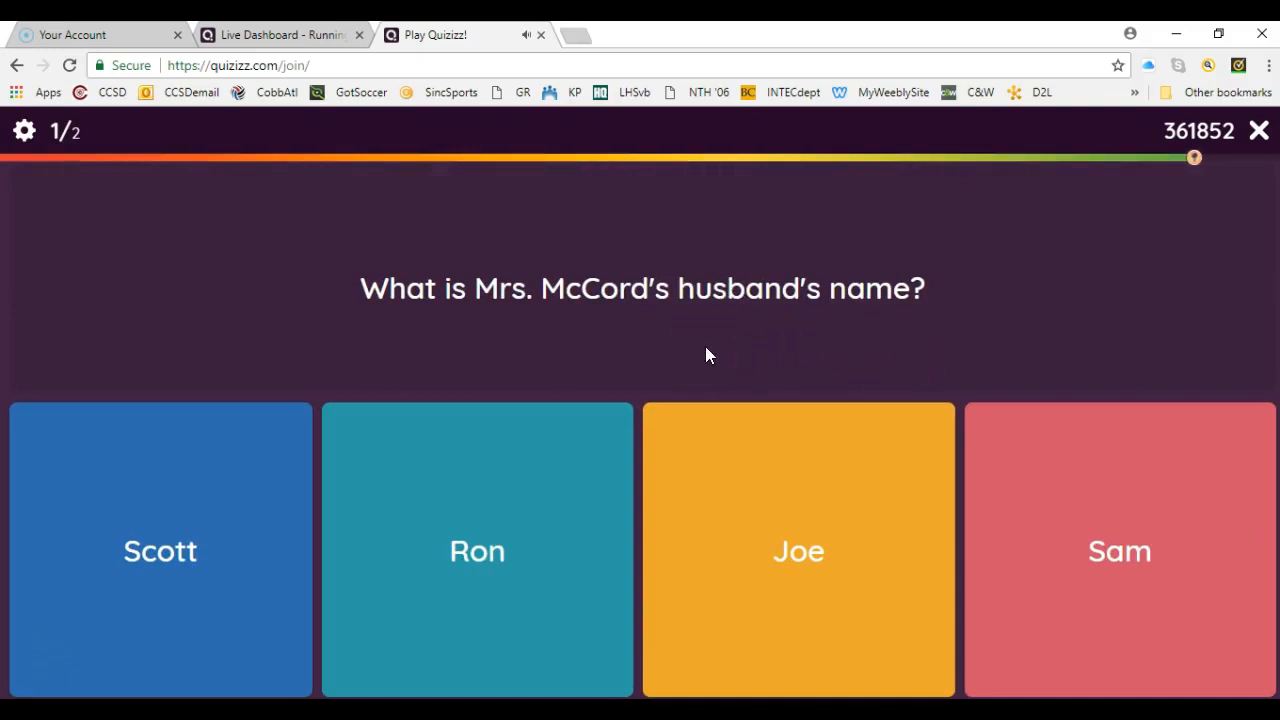
- Answer the husband question with his correct first name and the eye color question with blue, and look over the performance stats
{"action": "left_click", "coordinate": [221, 582]}
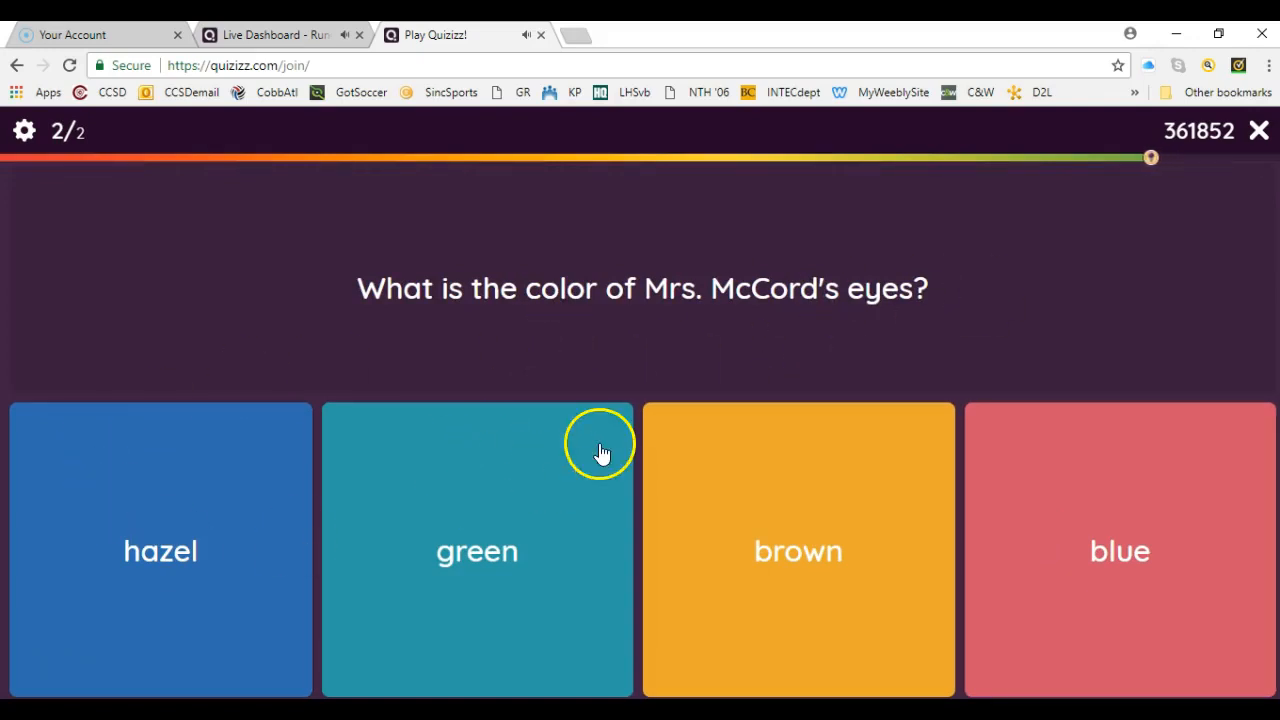
{"action": "left_click", "coordinate": [1126, 542]}
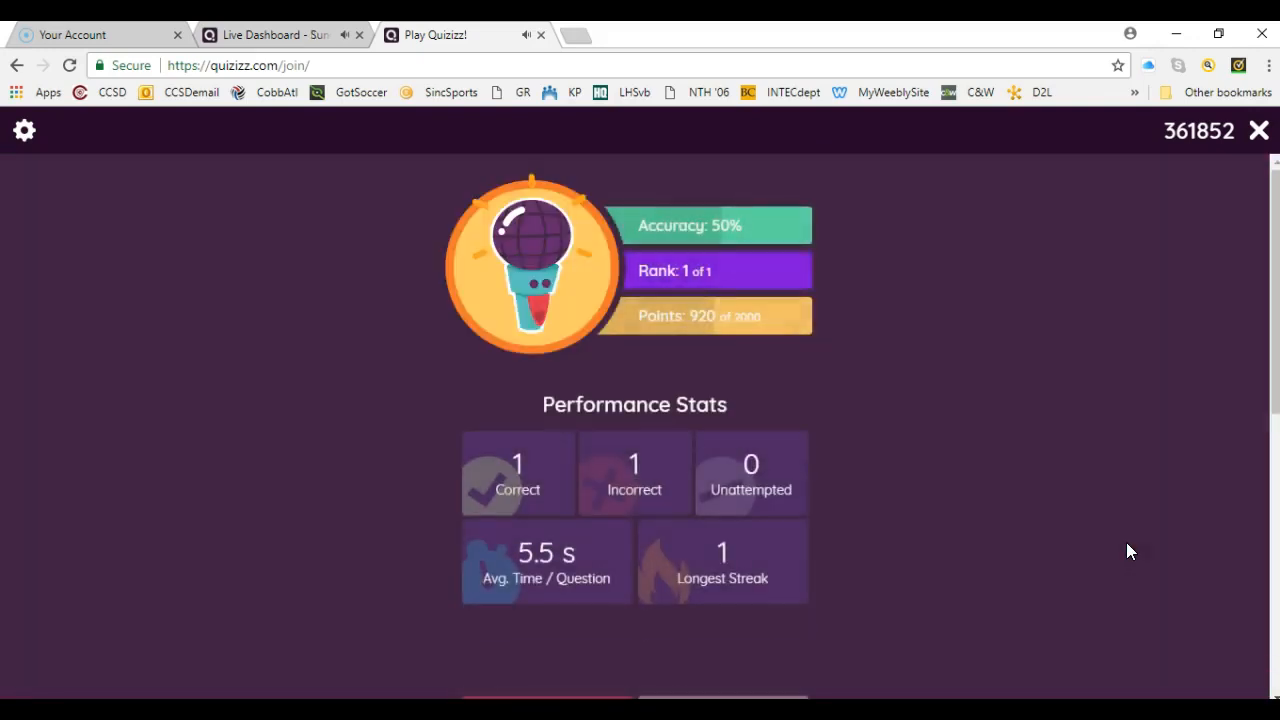
{"action": "left_click_drag", "start_coordinate": [1274, 403], "coordinate": [1274, 428]}
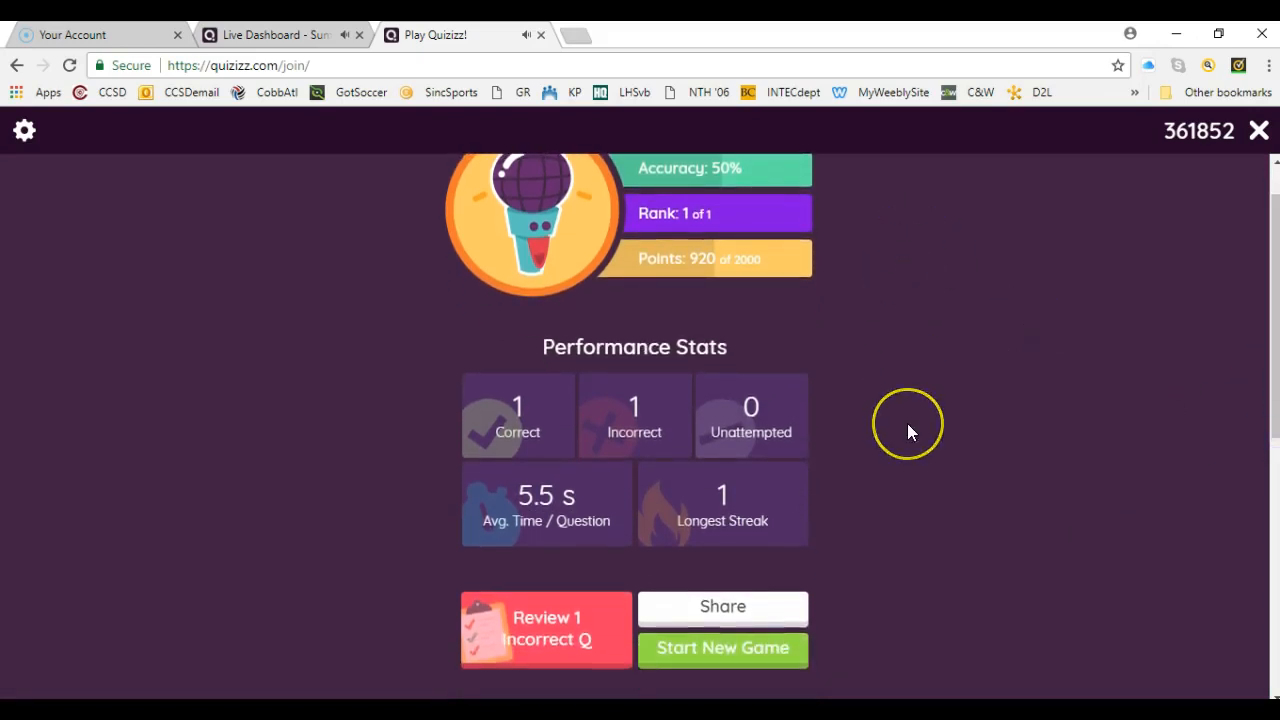
{"action": "left_click_drag", "start_coordinate": [1274, 404], "coordinate": [1246, 274]}
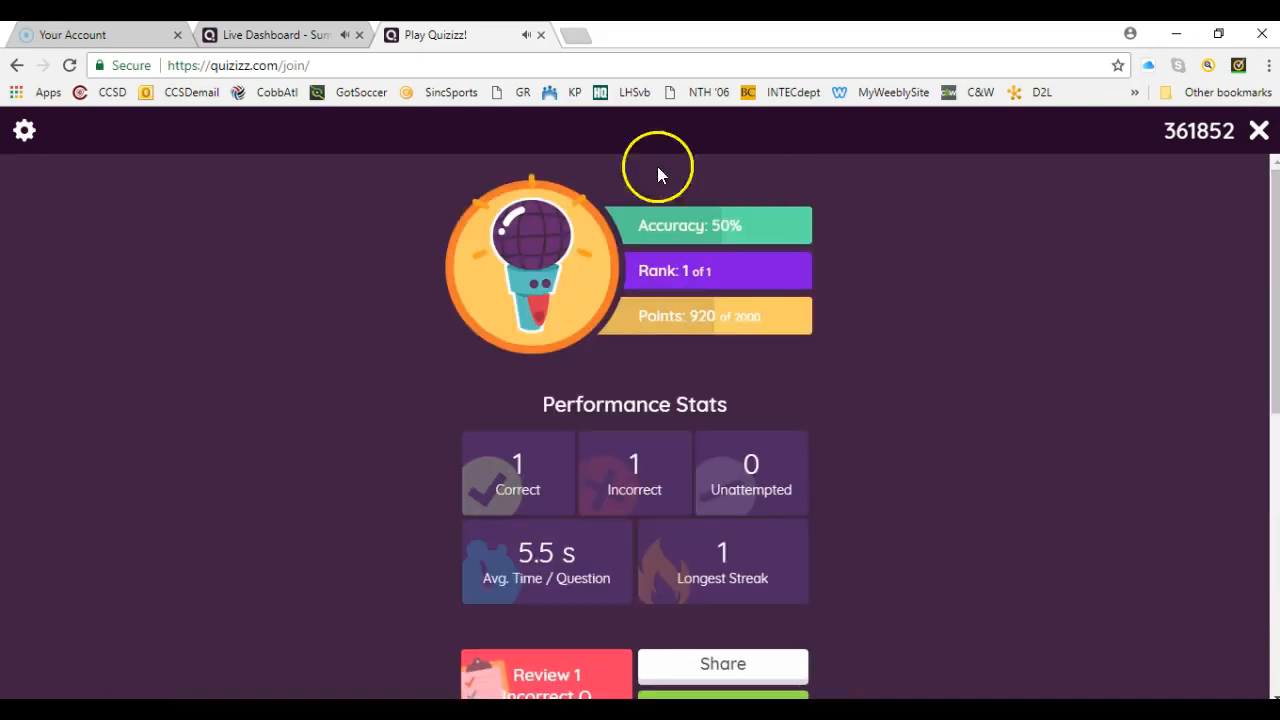
- Close the player page and review the game highlights and player overview on the host dashboard
{"action": "left_click", "coordinate": [541, 35]}
{"action": "left_click", "coordinate": [750, 33]}
{"action": "left_click", "coordinate": [584, 193]}
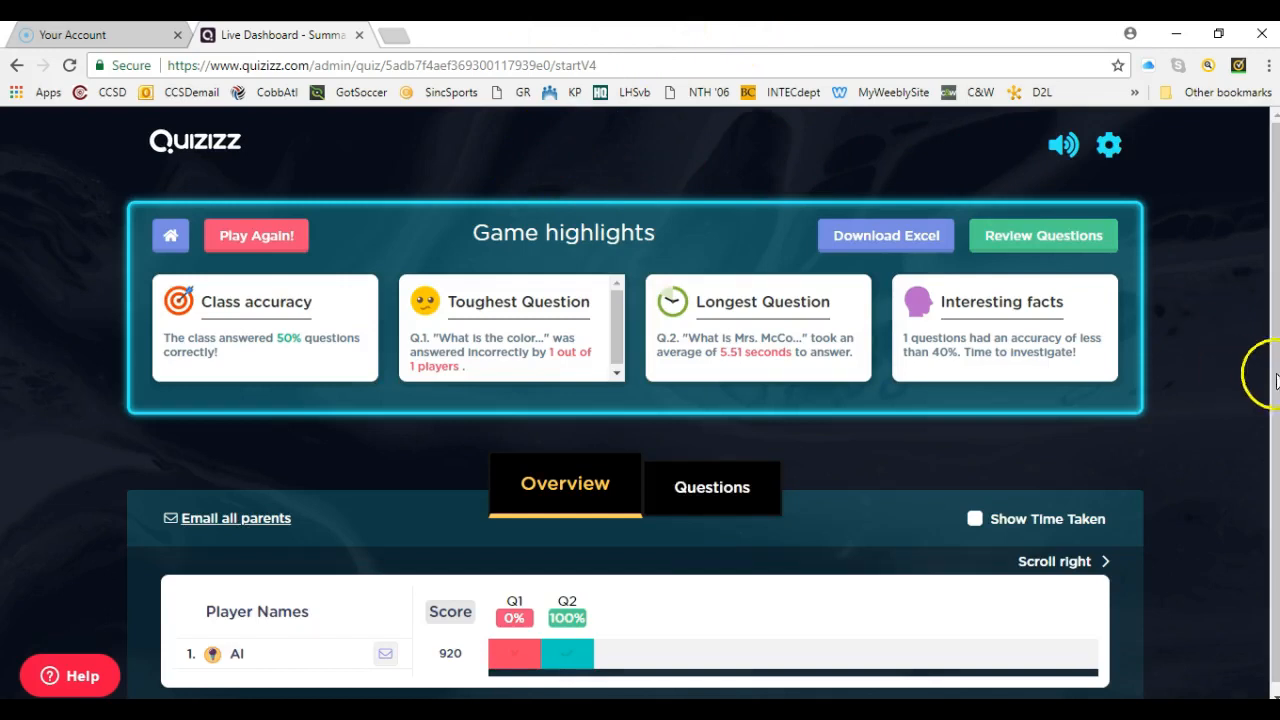
{"action": "left_click_drag", "start_coordinate": [1275, 362], "coordinate": [1275, 373]}
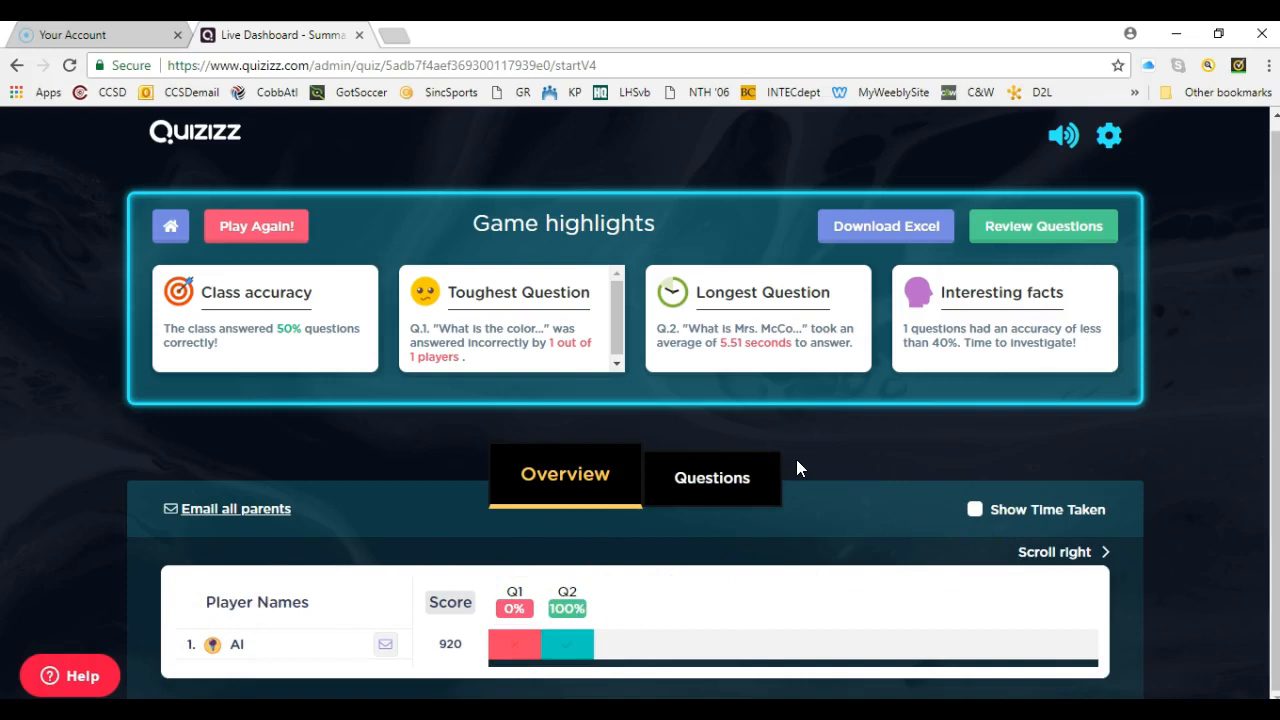
- Download the game results as an Excel report and examine its Class Level sheet in Excel before closing the workbook
{"action": "left_click", "coordinate": [881, 228]}
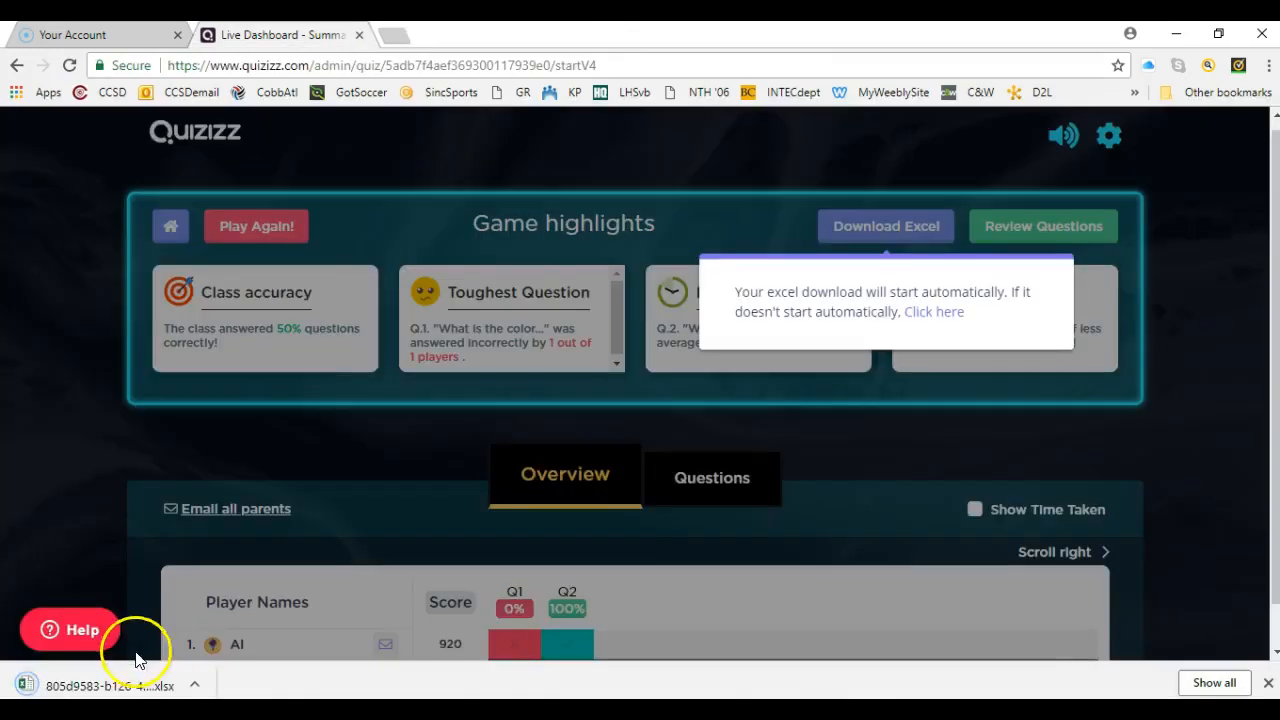
{"action": "left_click", "coordinate": [112, 680]}
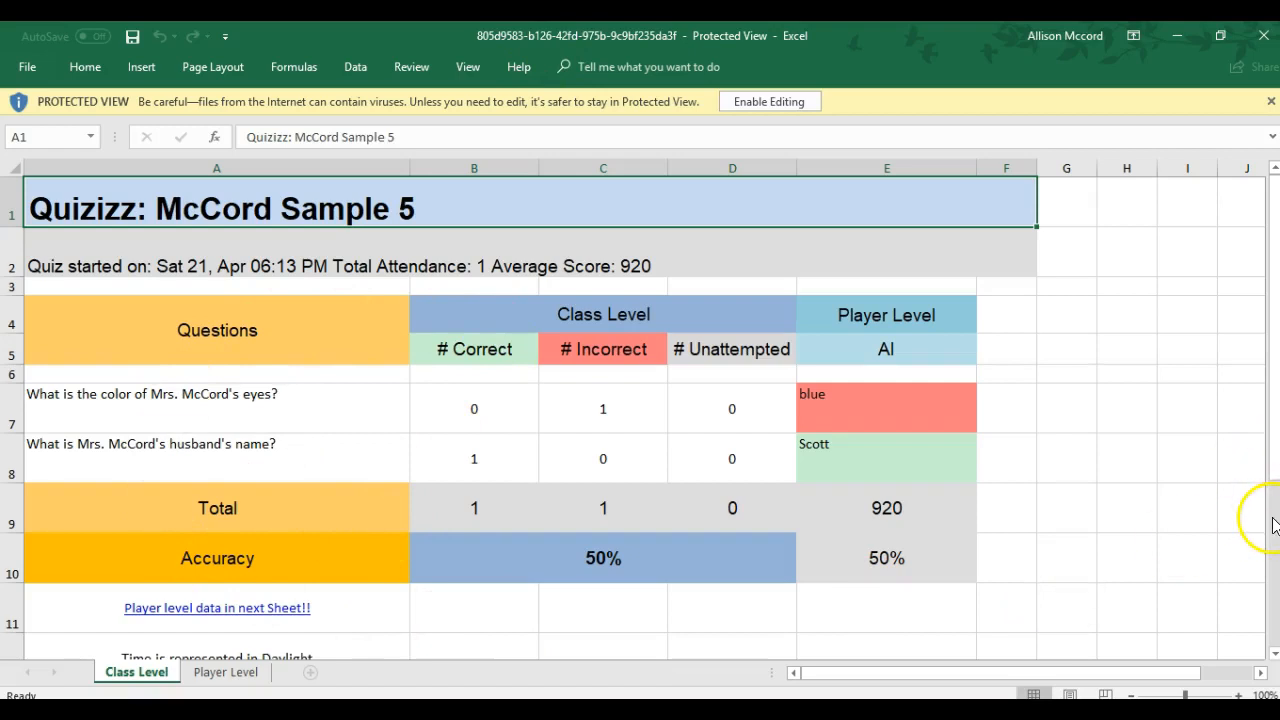
{"action": "left_click", "coordinate": [1274, 486]}
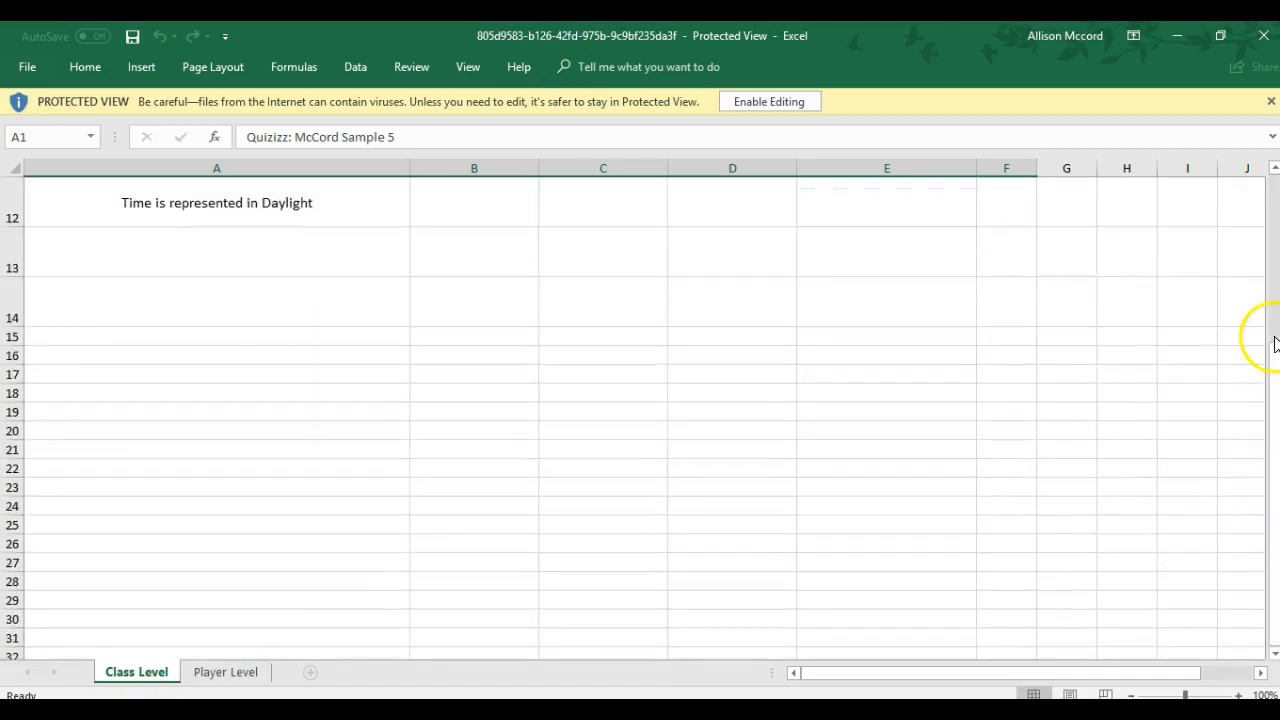
{"action": "left_click", "coordinate": [1274, 338]}
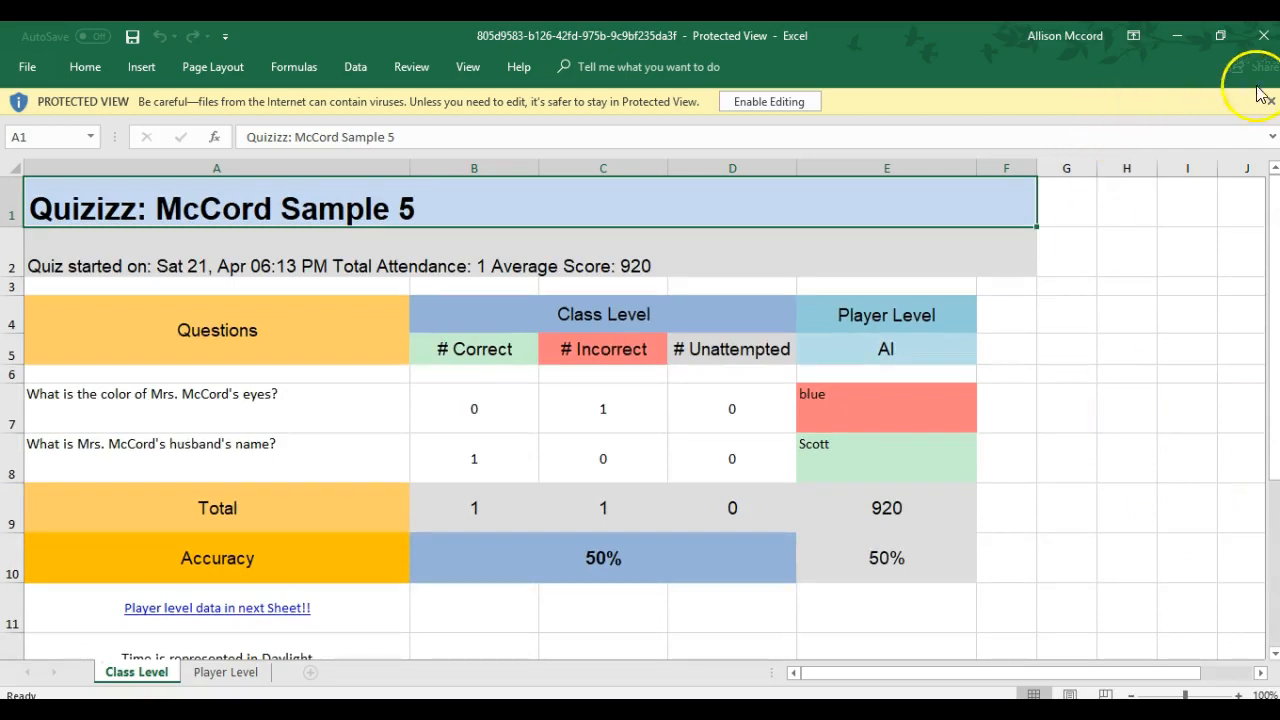
{"action": "left_click", "coordinate": [1268, 38]}
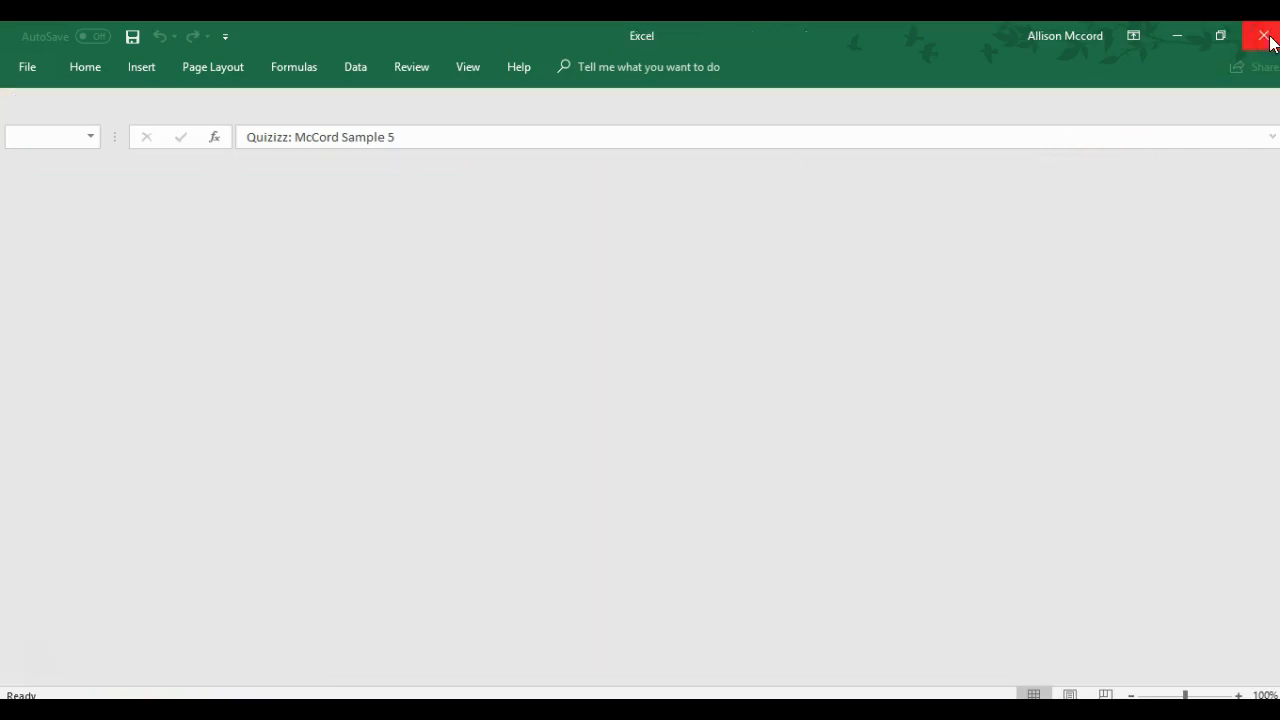